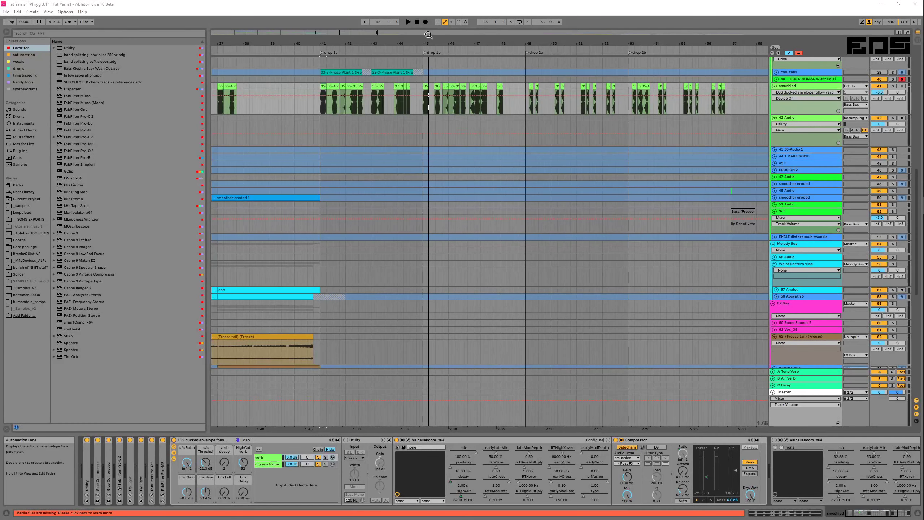
# Play the arrangement from the bar 41 clip on the smushied track
pyautogui.click(323, 86)
pyautogui.press('space')
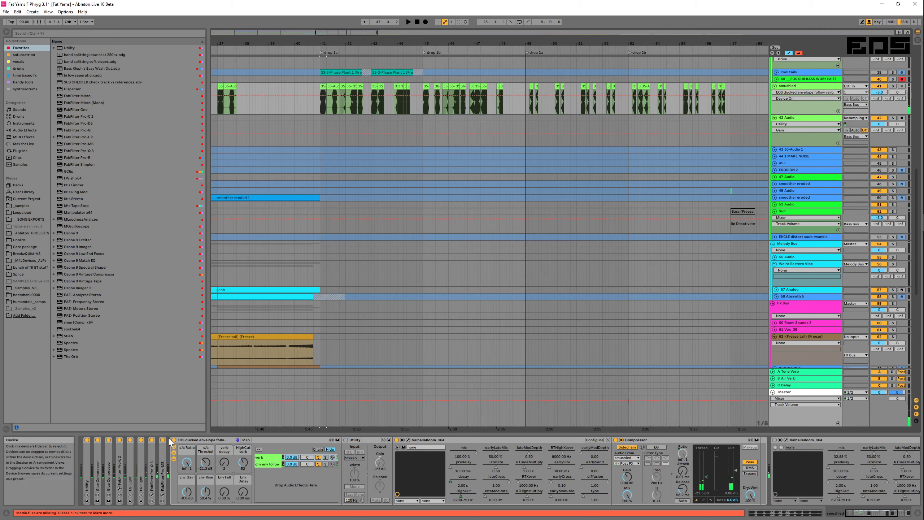
# Show the devices in the ducked reverb rack's dry env follow chain and browse Max for Live
pyautogui.click(278, 440)
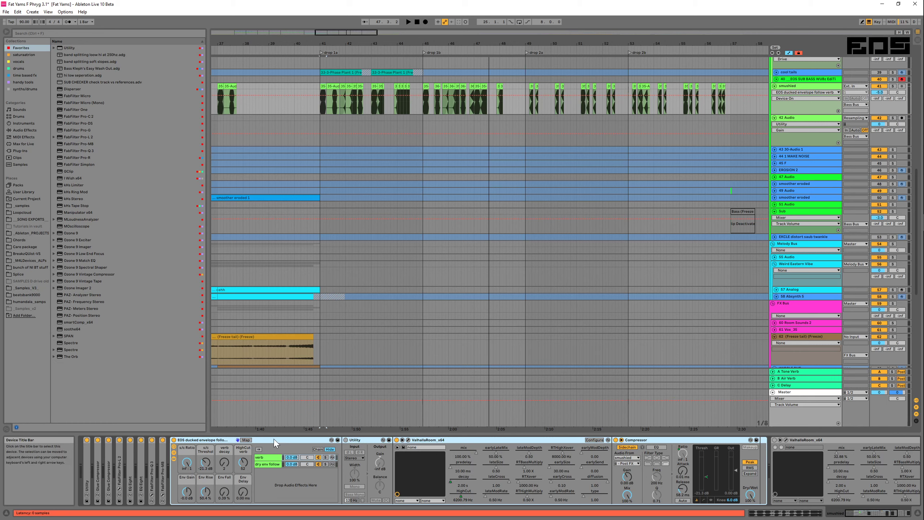
pyautogui.click(268, 464)
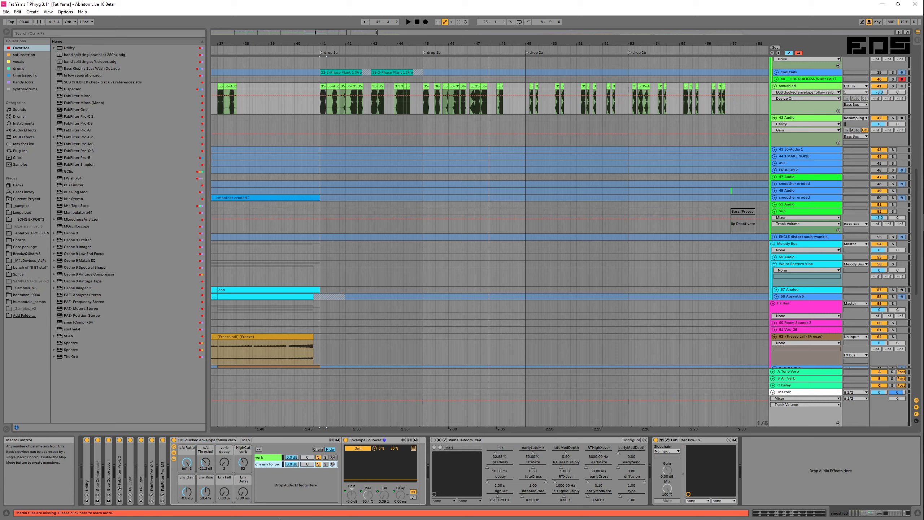
pyautogui.click(23, 144)
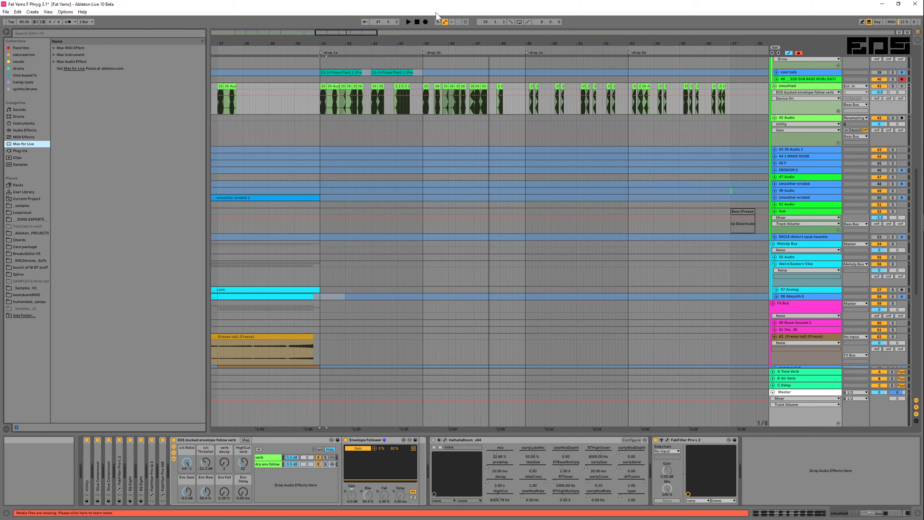
# Audition the track with the EOS ducked reverb rack bypassed, then enable ValhallaRoom showing its mix
pyautogui.click(173, 440)
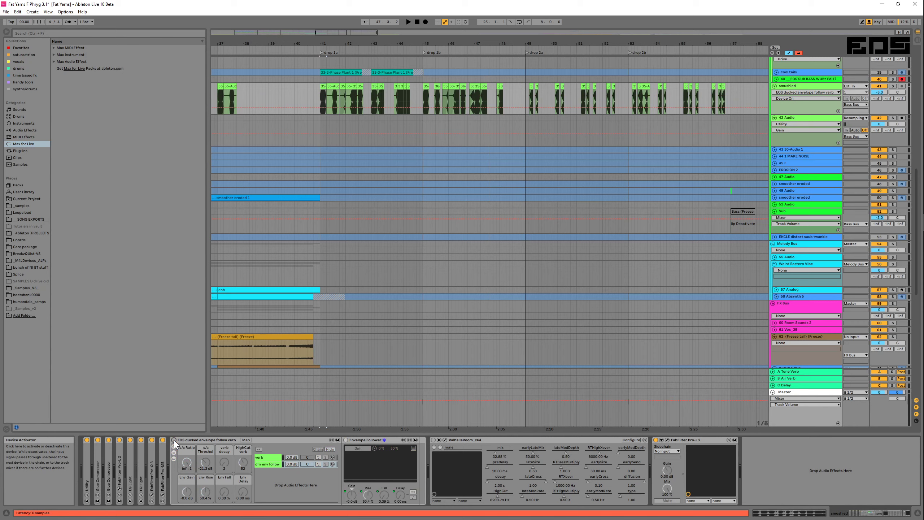
pyautogui.press('space')
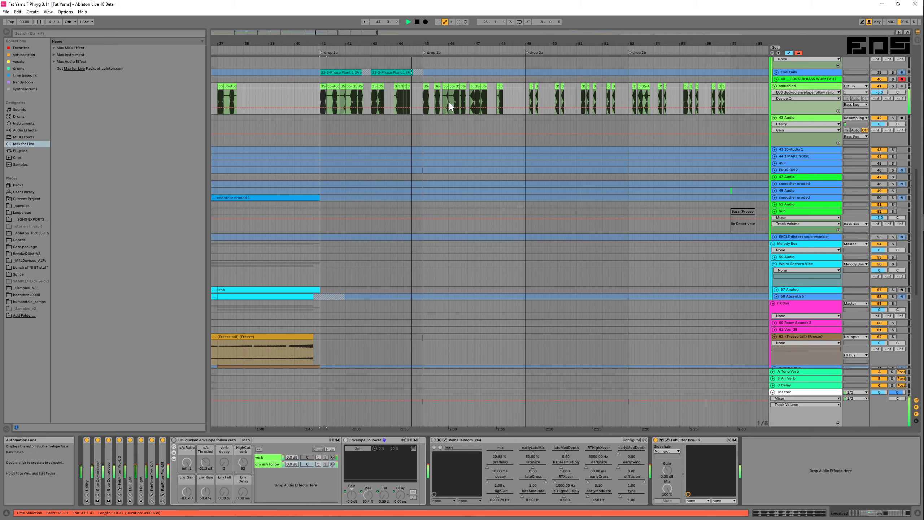
pyautogui.press('space')
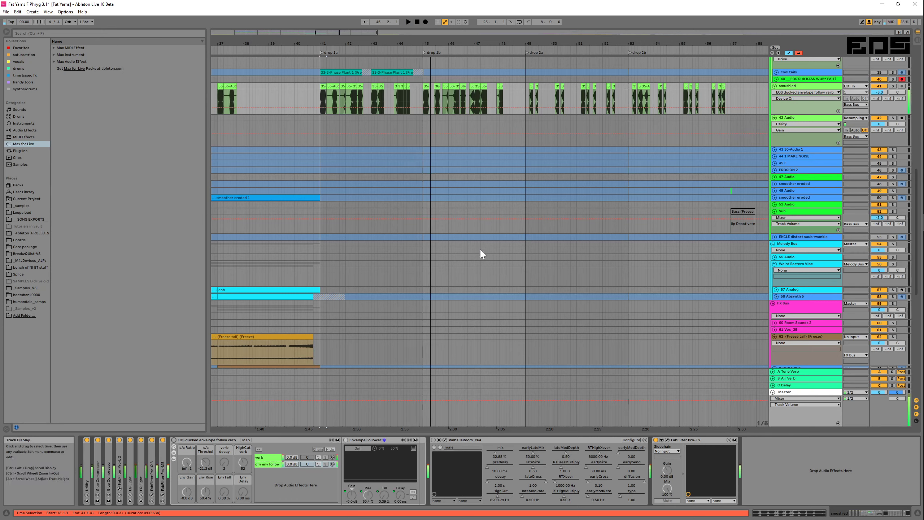
pyautogui.click(433, 440)
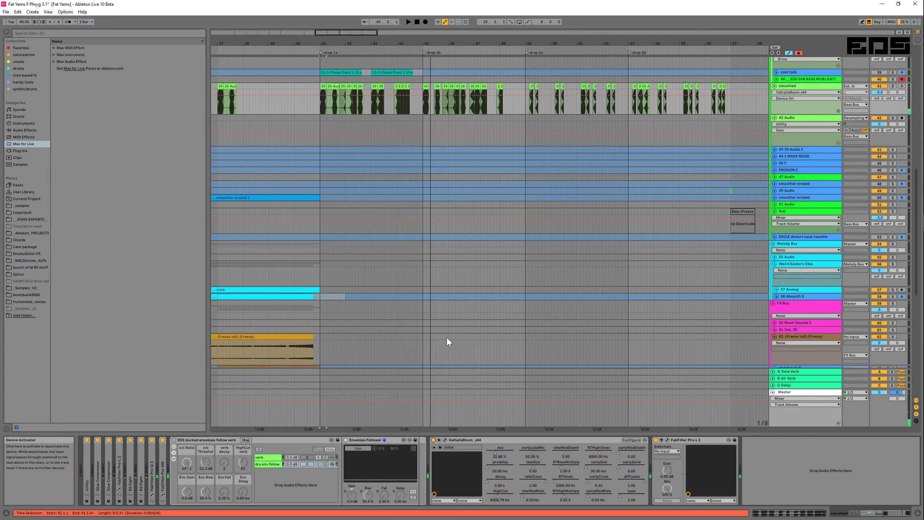
pyautogui.click(508, 452)
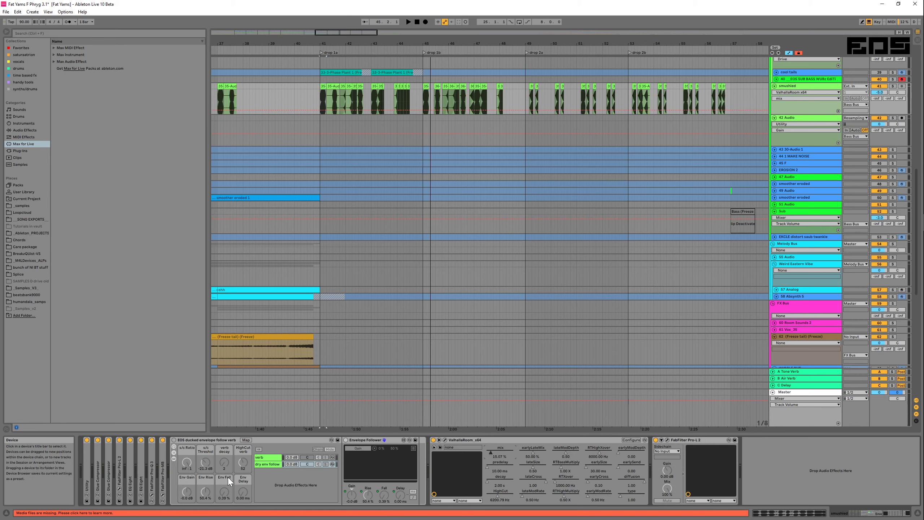
# Audition from bar 45, then switch ValhallaRoom off and the EOS rack back on and replay
pyautogui.click(424, 87)
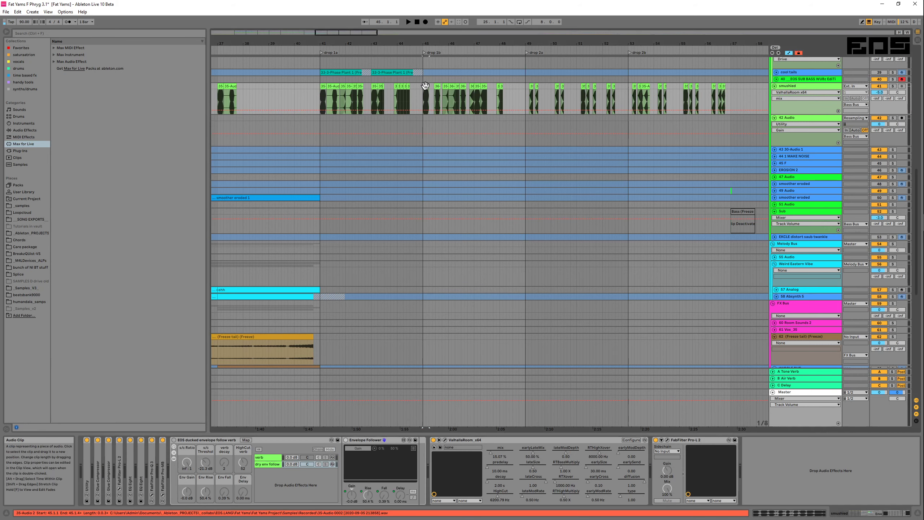
pyautogui.press('space')
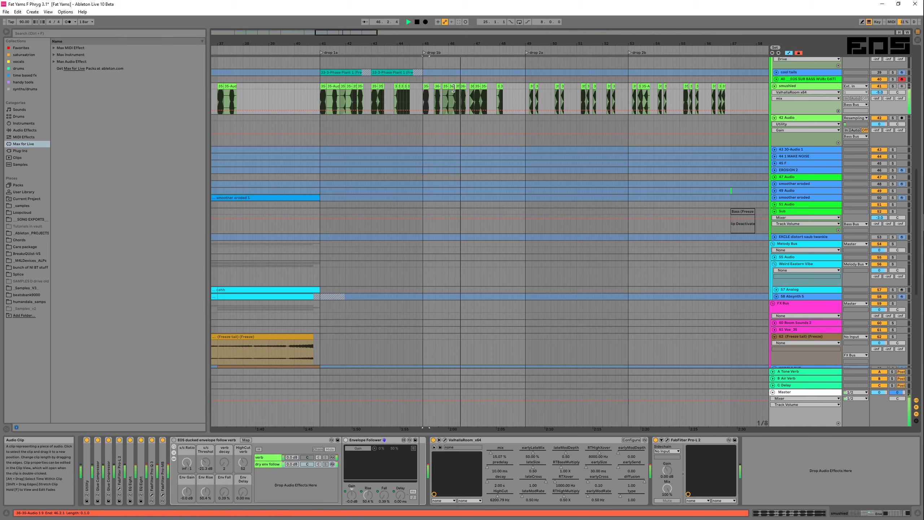
pyautogui.press('space')
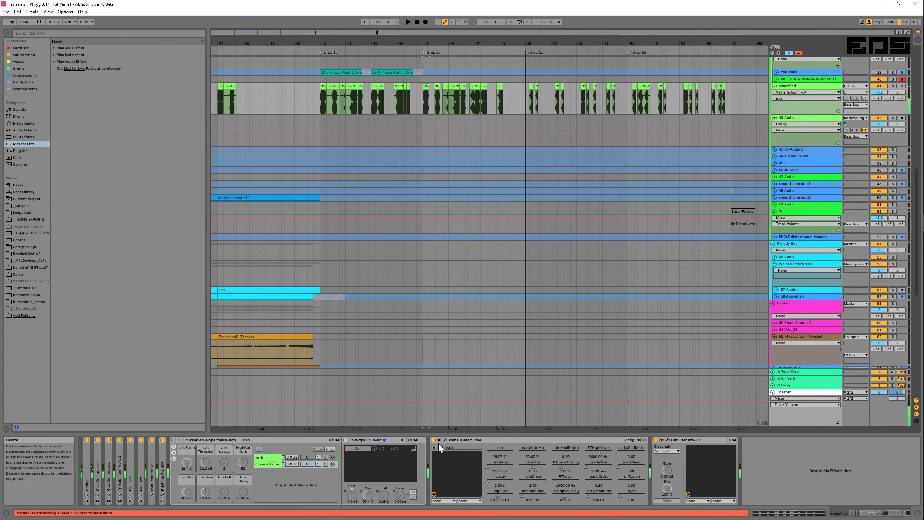
pyautogui.click(433, 439)
pyautogui.click(174, 439)
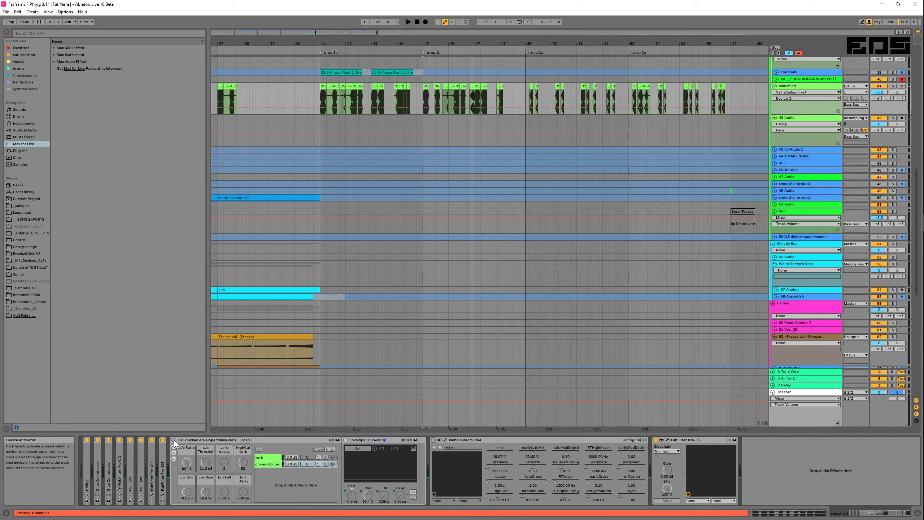
pyautogui.press('space')
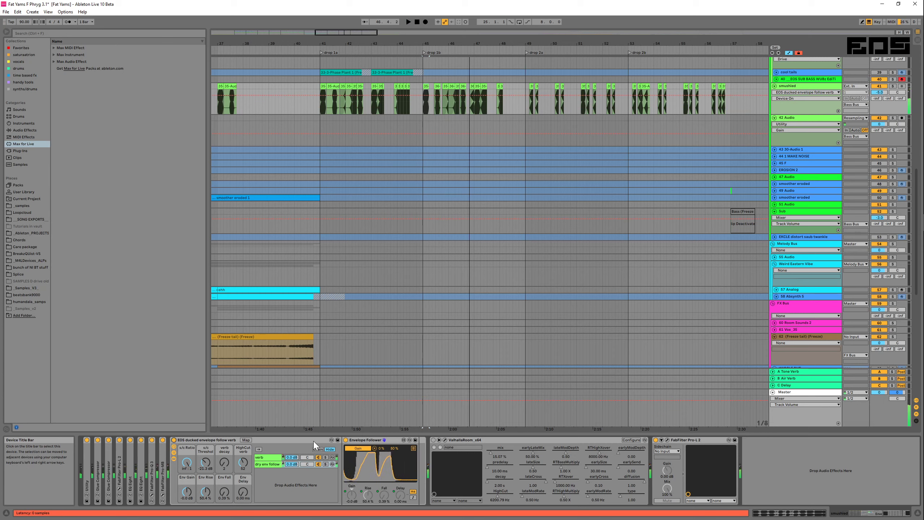
# Turn ValhallaRoom's mix down to 0%
pyautogui.click(264, 440)
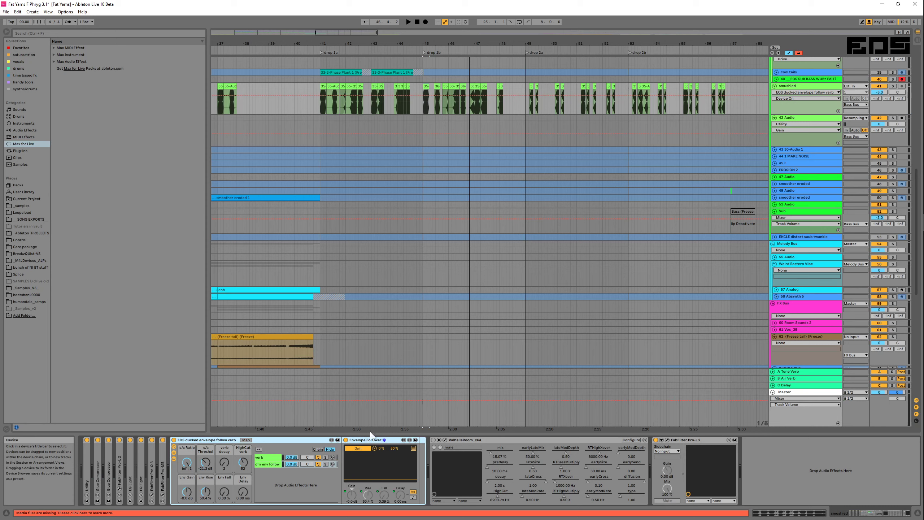
pyautogui.click(491, 454)
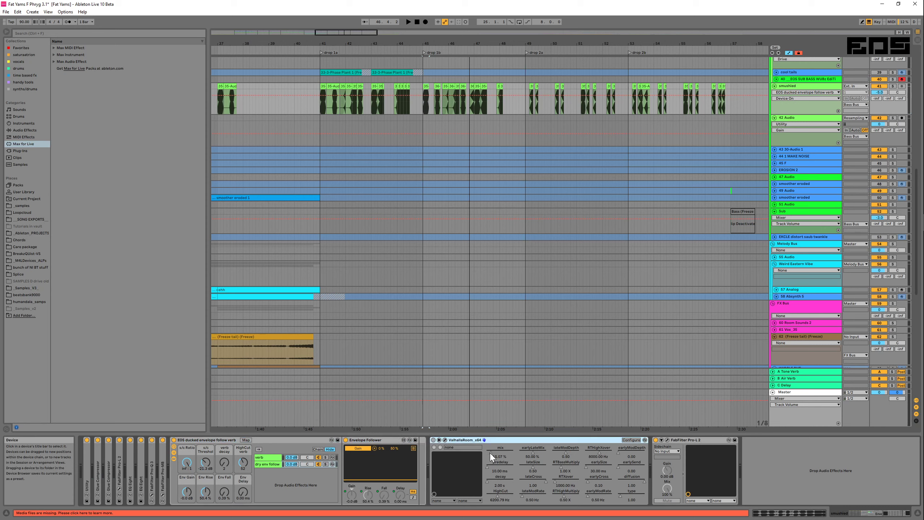
pyautogui.moveTo(492, 456); pyautogui.dragTo(490, 460)
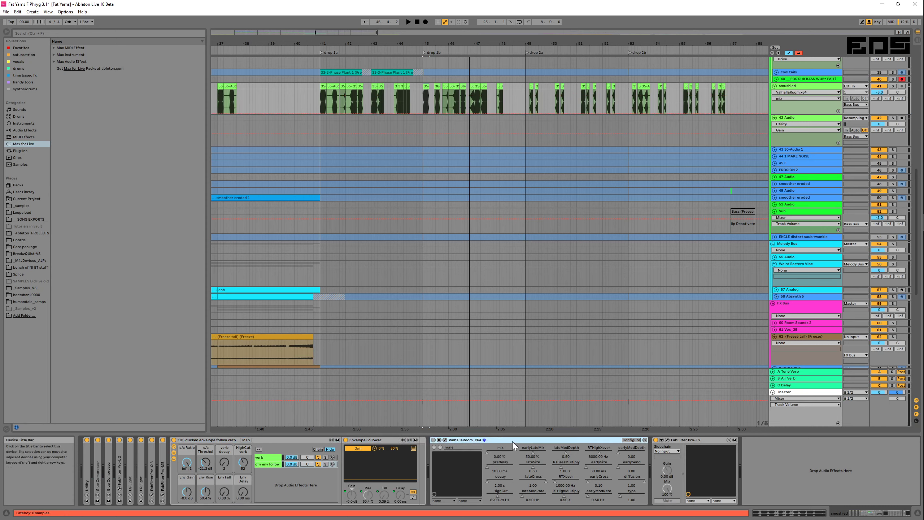
# Switch ValhallaRoom back on and review its full plugin window before closing it
pyautogui.click(434, 440)
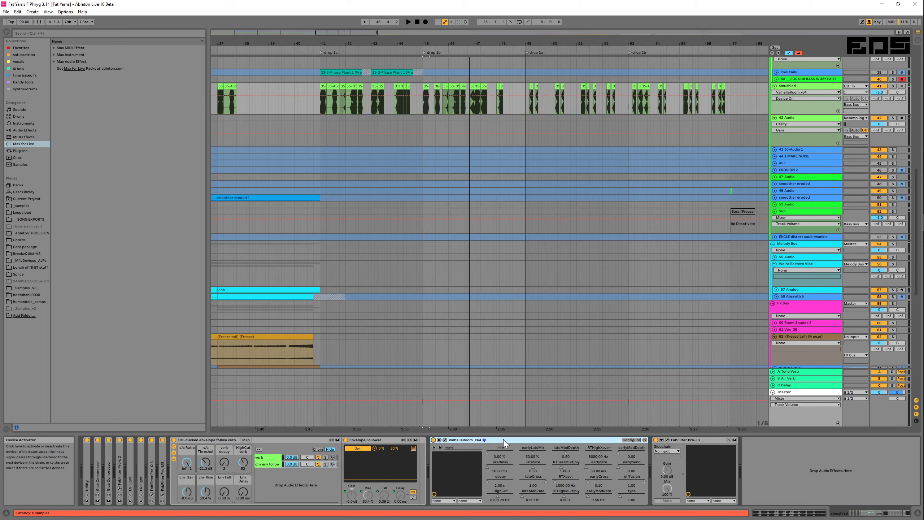
pyautogui.click(445, 440)
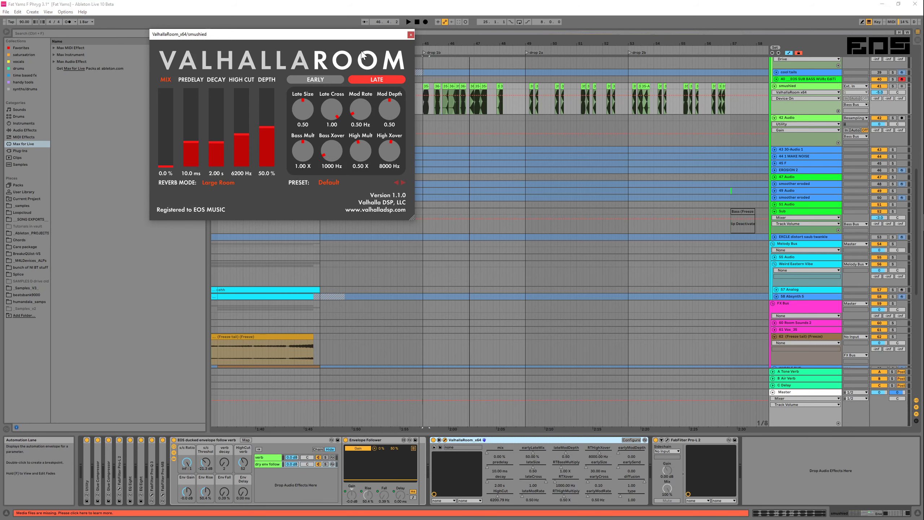
pyautogui.click(410, 34)
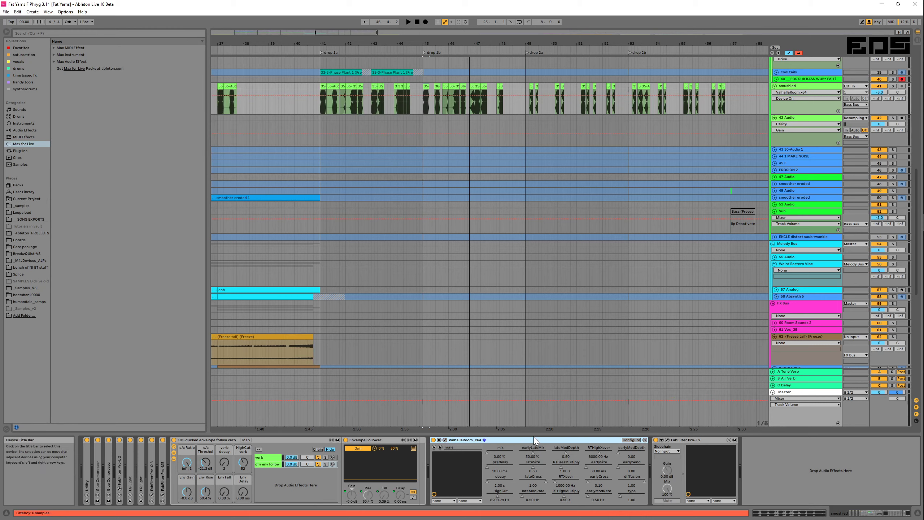
# Group ValhallaRoom into an Audio Effect Rack with two chains named 'verb' and 'dry'
pyautogui.hotkey('ctrl', 'g')
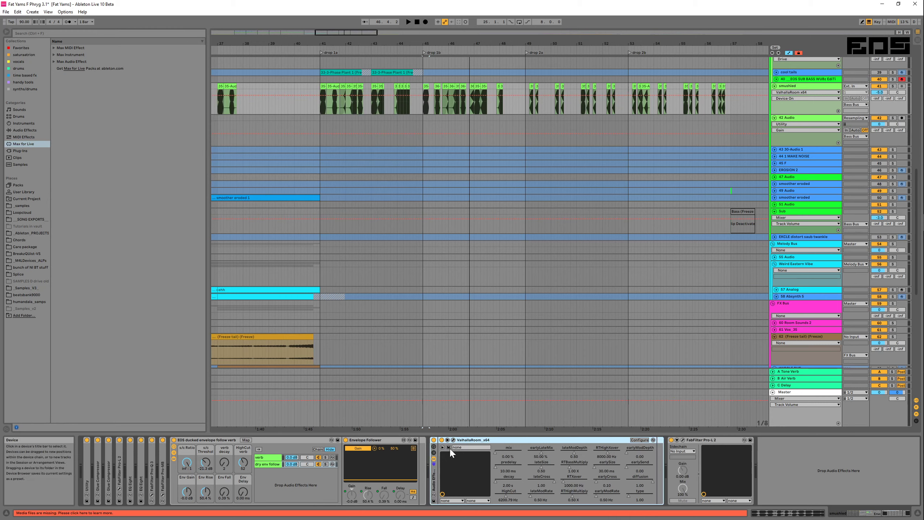
pyautogui.rightClick(464, 472)
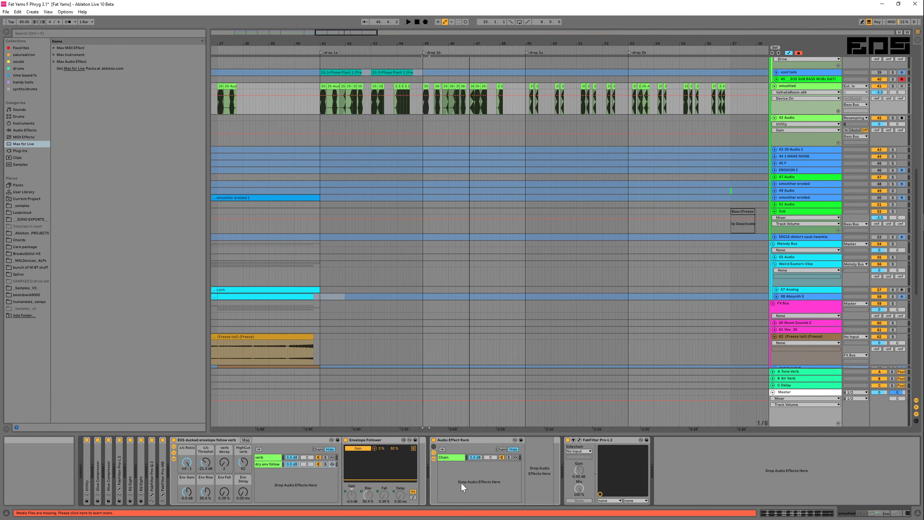
pyautogui.rightClick(461, 482)
pyautogui.click(469, 487)
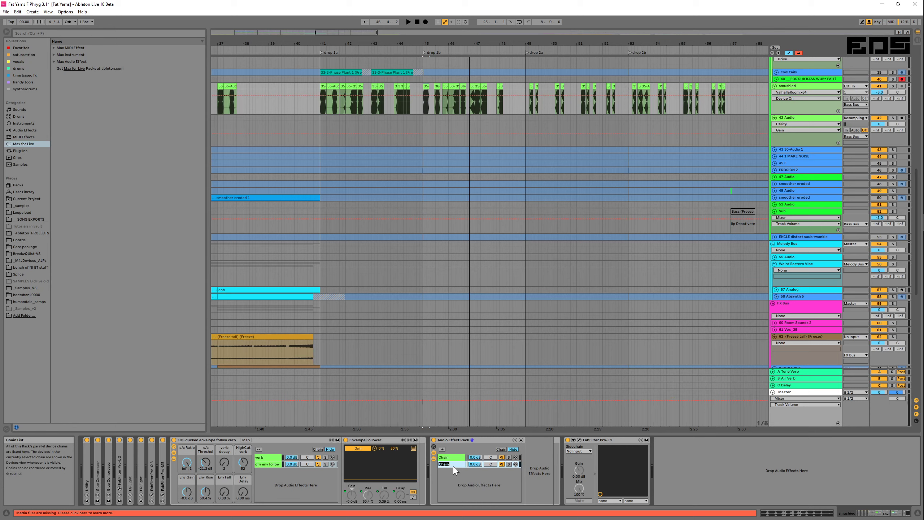
pyautogui.write('dry')
pyautogui.click(452, 460)
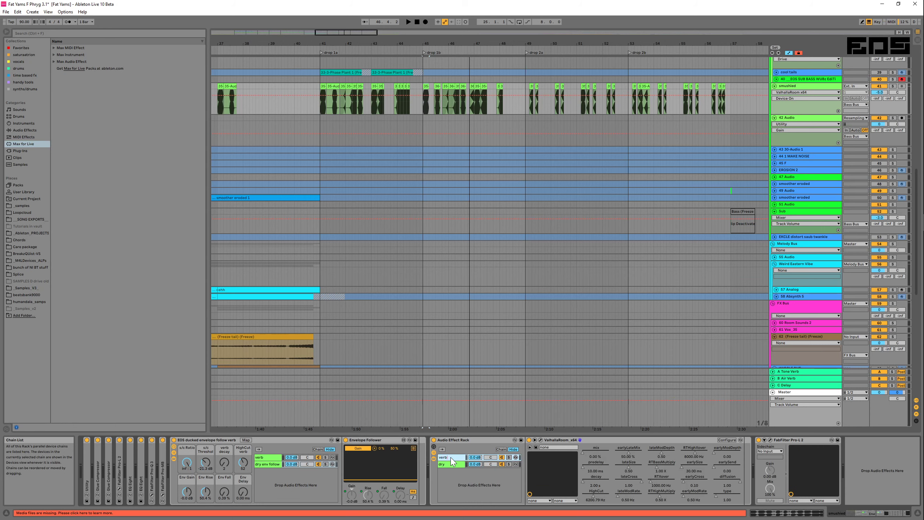
pyautogui.click(595, 441)
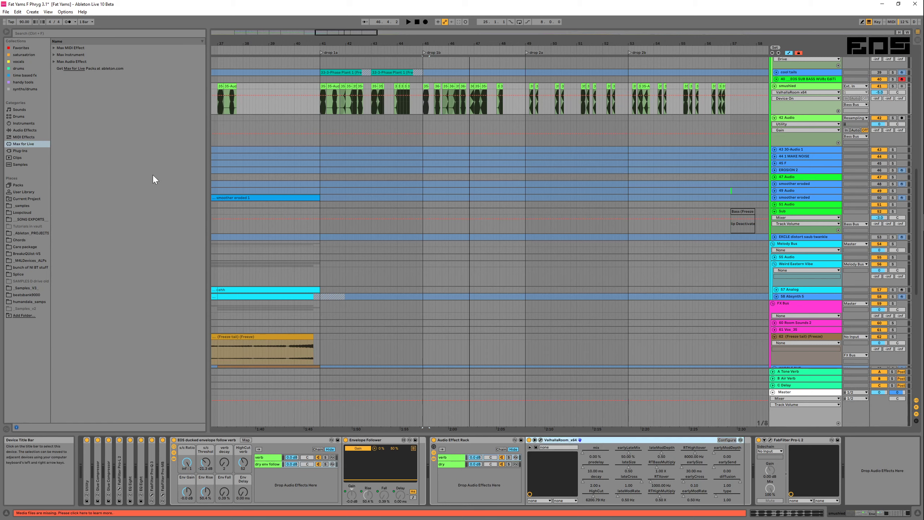
# Insert a Utility from Audio Effects into the verb chain just before ValhallaRoom
pyautogui.click(25, 130)
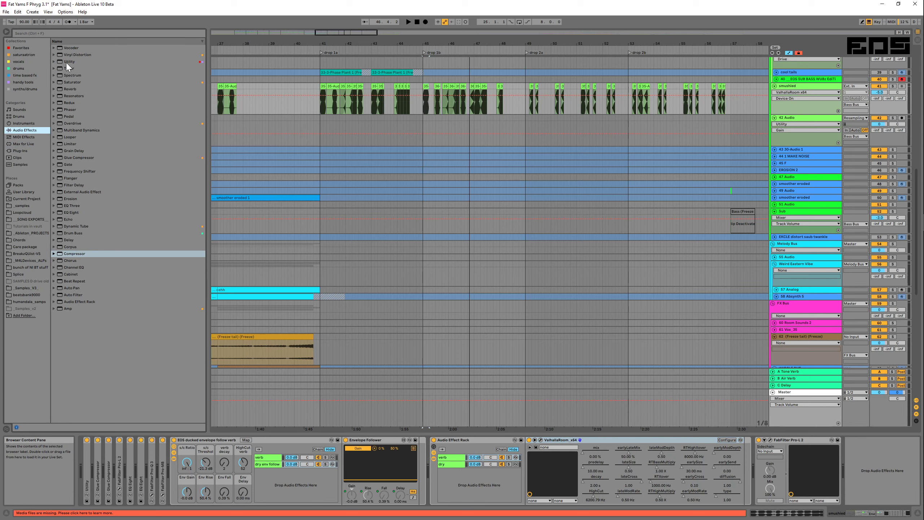
pyautogui.moveTo(66, 62); pyautogui.dragTo(698, 451)
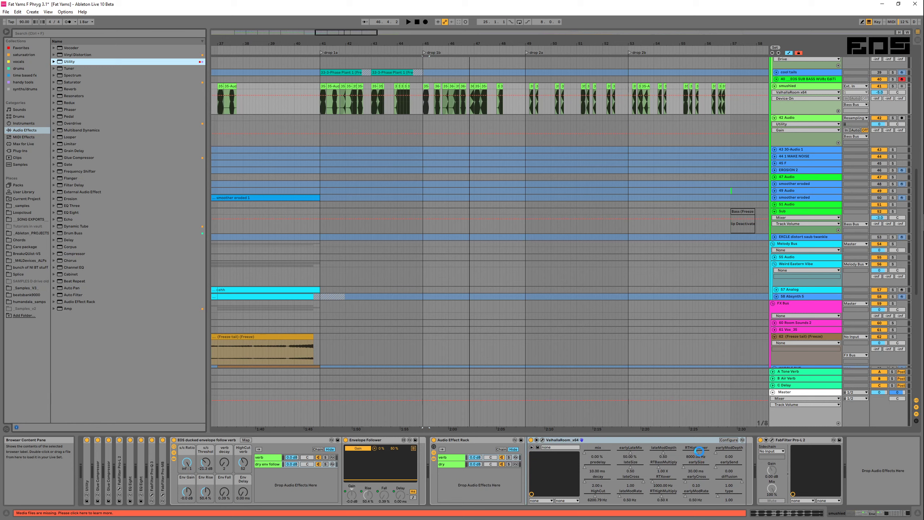
pyautogui.moveTo(559, 480); pyautogui.dragTo(559, 480)
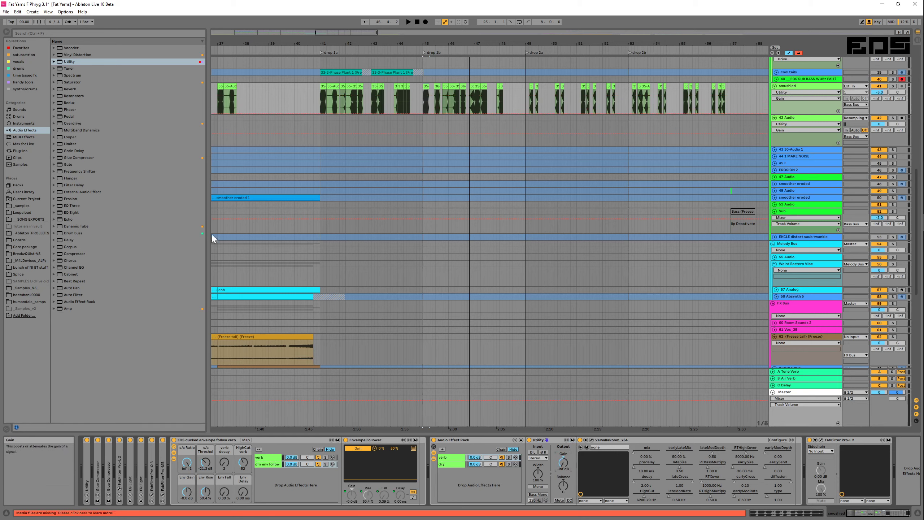
pyautogui.click(448, 465)
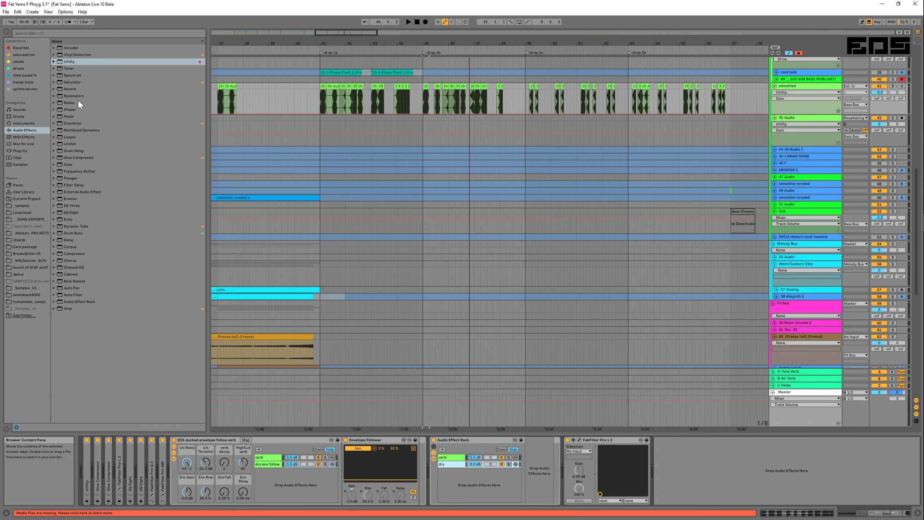
# Add a Max for Live Envelope Follower to the rack's dry chain
pyautogui.click(24, 144)
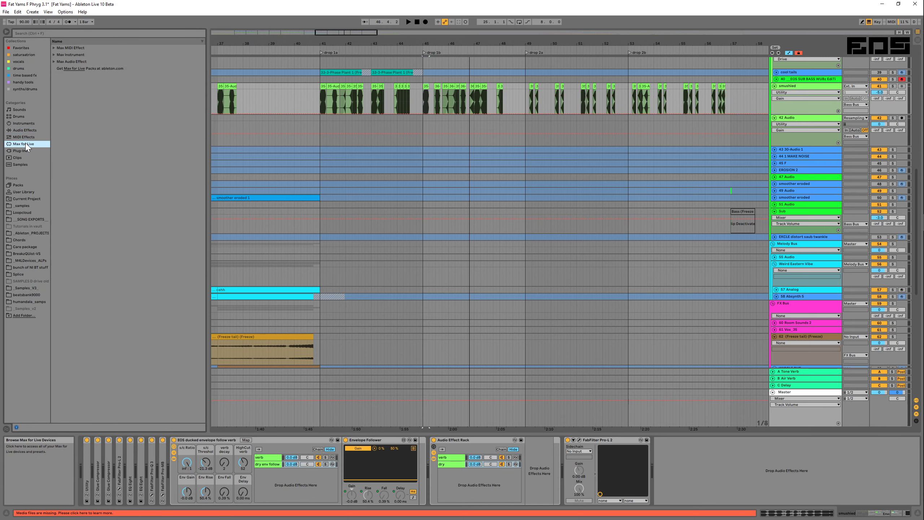
pyautogui.click(54, 61)
pyautogui.moveTo(91, 159); pyautogui.dragTo(538, 469)
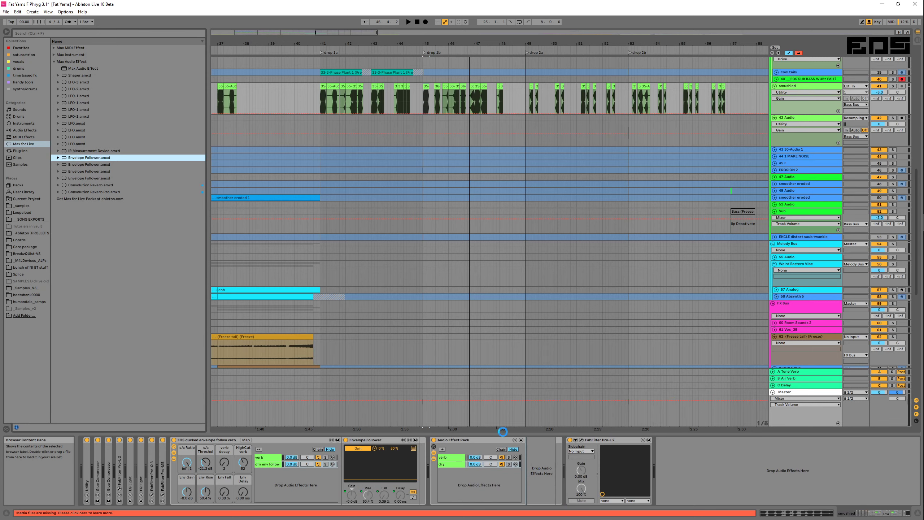
pyautogui.moveTo(532, 477); pyautogui.dragTo(538, 481)
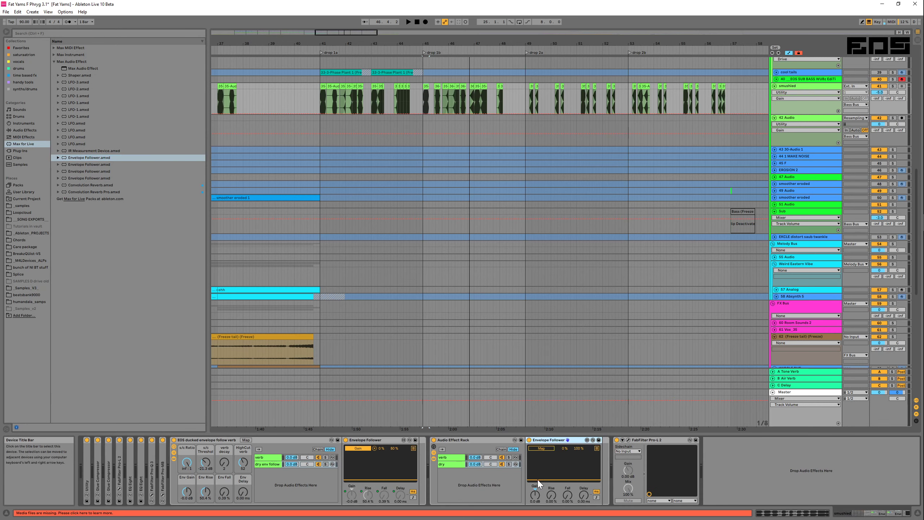
# Add a Compressor after ValhallaRoom in the verb chain
pyautogui.click(457, 460)
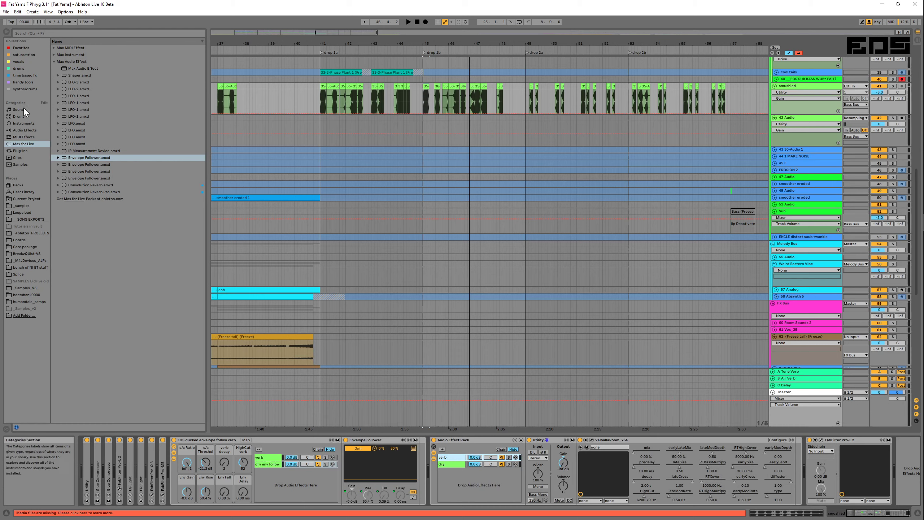
pyautogui.click(25, 130)
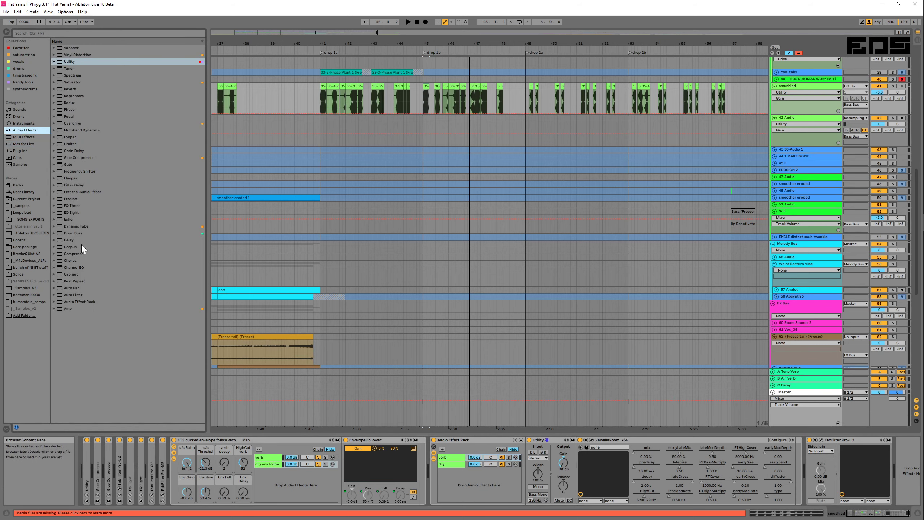
pyautogui.moveTo(77, 251)
pyautogui.mouseDown()
pyautogui.moveTo(666, 494)
pyautogui.moveTo(796, 448)
pyautogui.mouseUp()
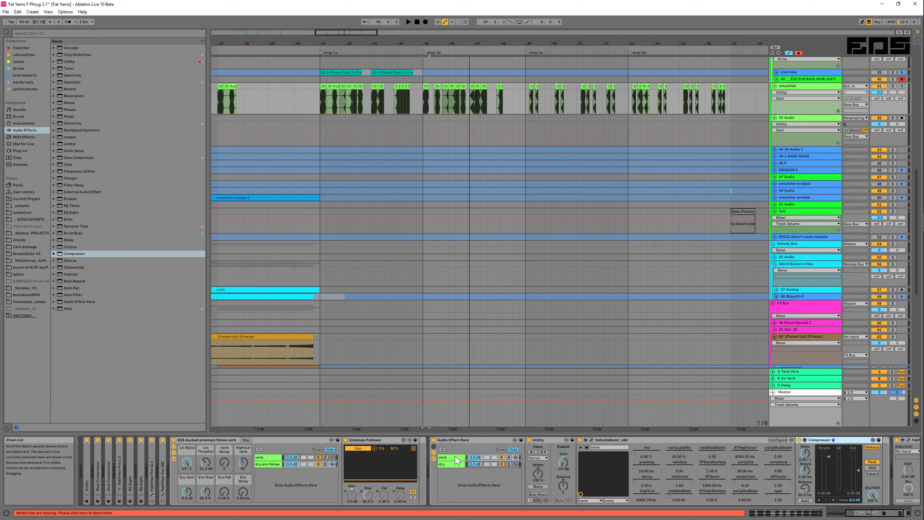
pyautogui.moveTo(868, 515); pyautogui.dragTo(870, 515)
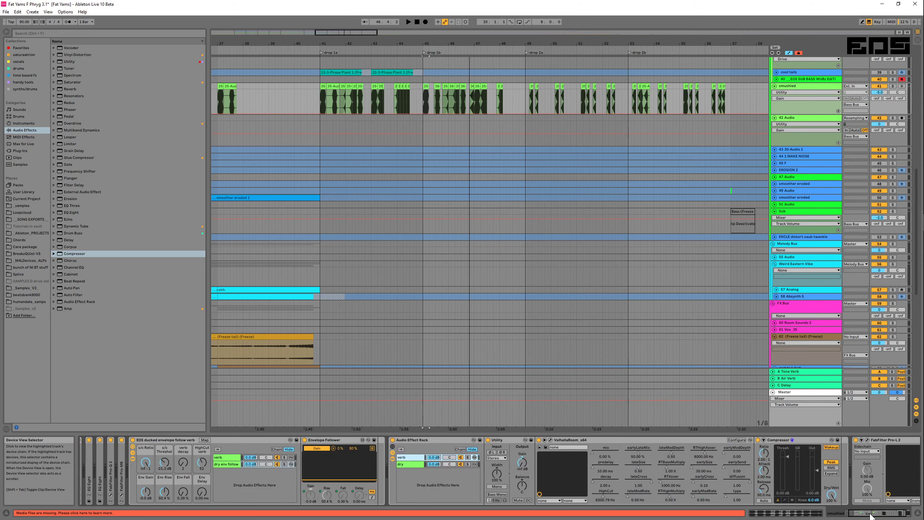
# Raise the Envelope Follower's Rise to 21.3% and audition with the original ducked rack bypassed
pyautogui.click(415, 464)
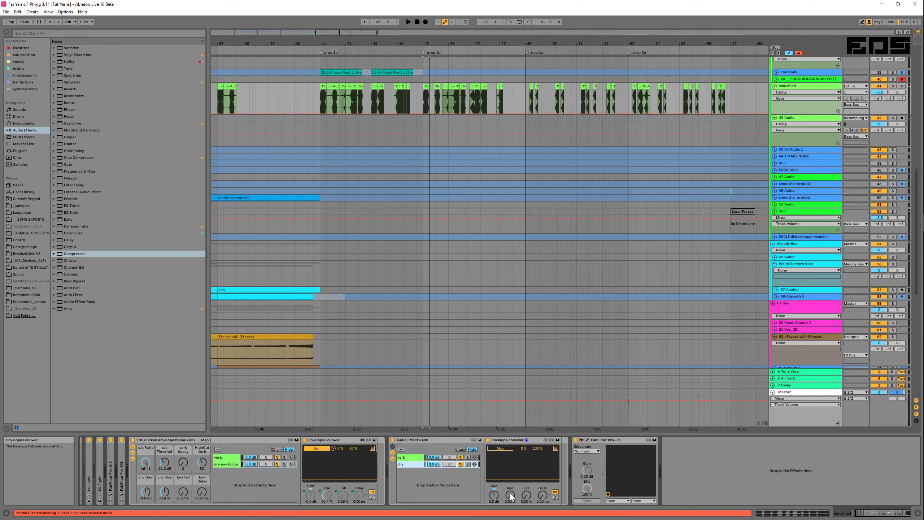
pyautogui.moveTo(510, 495); pyautogui.dragTo(510, 484)
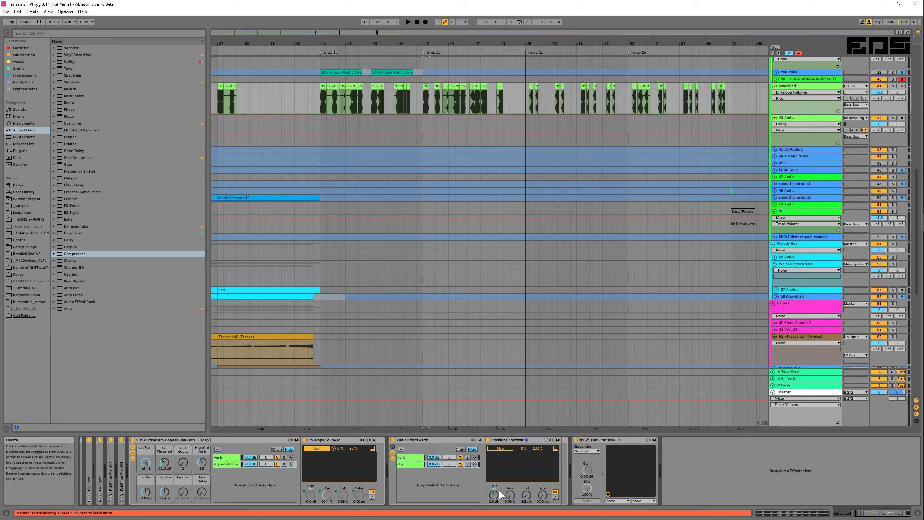
pyautogui.press('space')
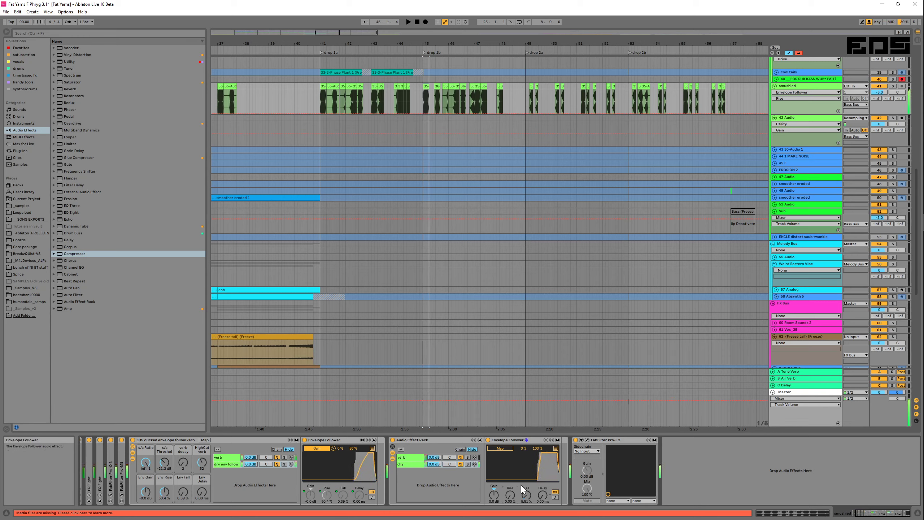
pyautogui.click(133, 440)
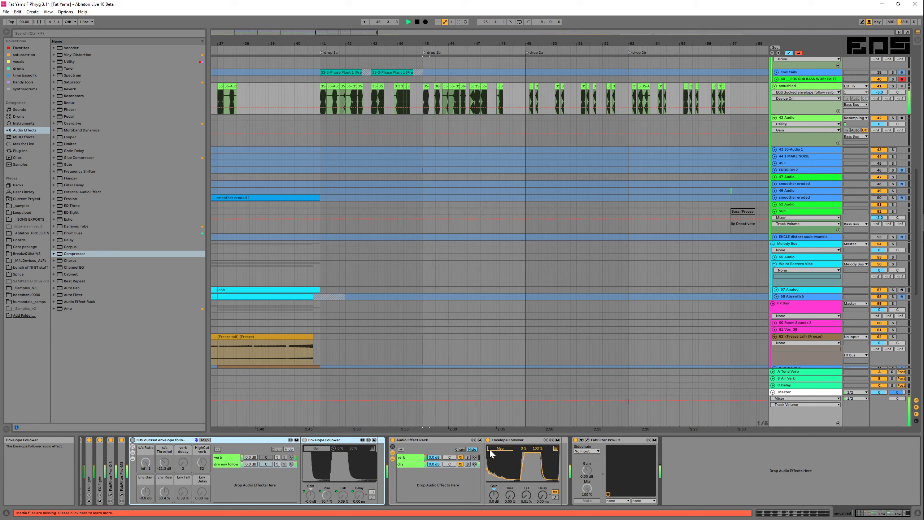
pyautogui.click(504, 449)
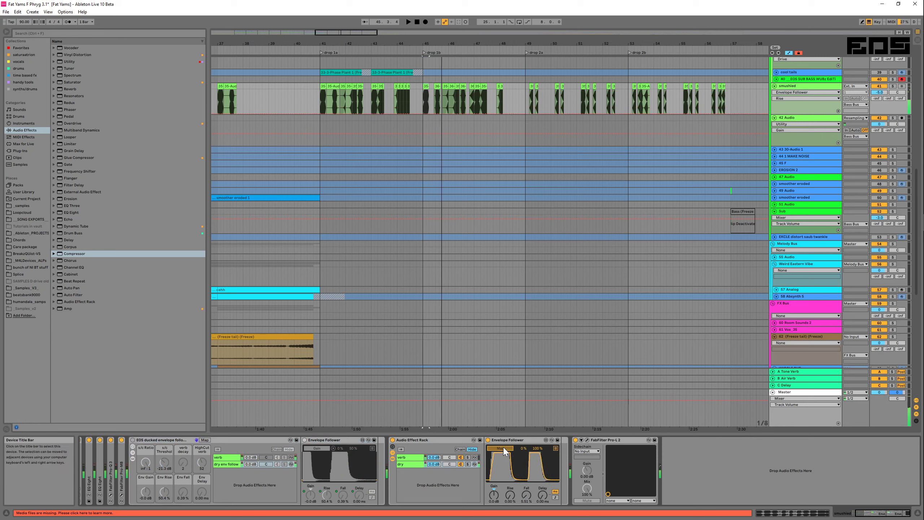
# Map the Envelope Follower to ValhallaRoom's mix and play from the drop 1b marker
pyautogui.click(407, 464)
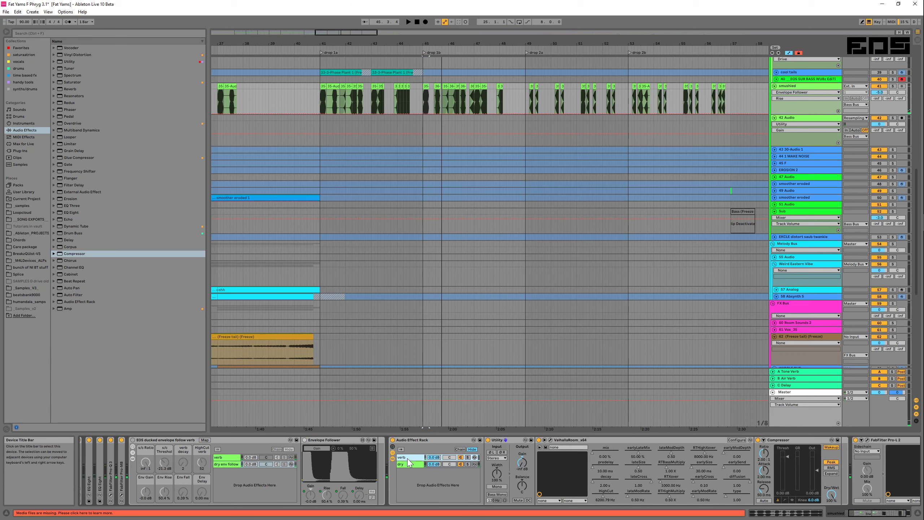
pyautogui.click(607, 452)
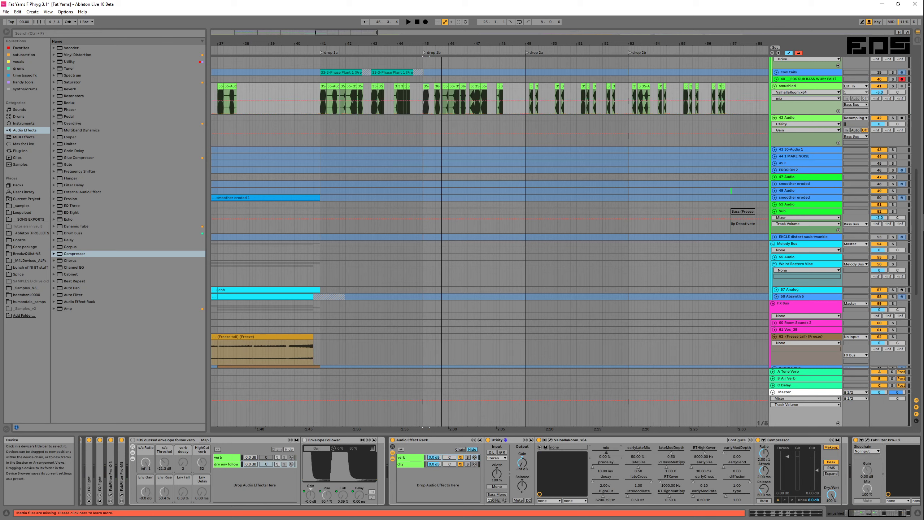
pyautogui.click(409, 464)
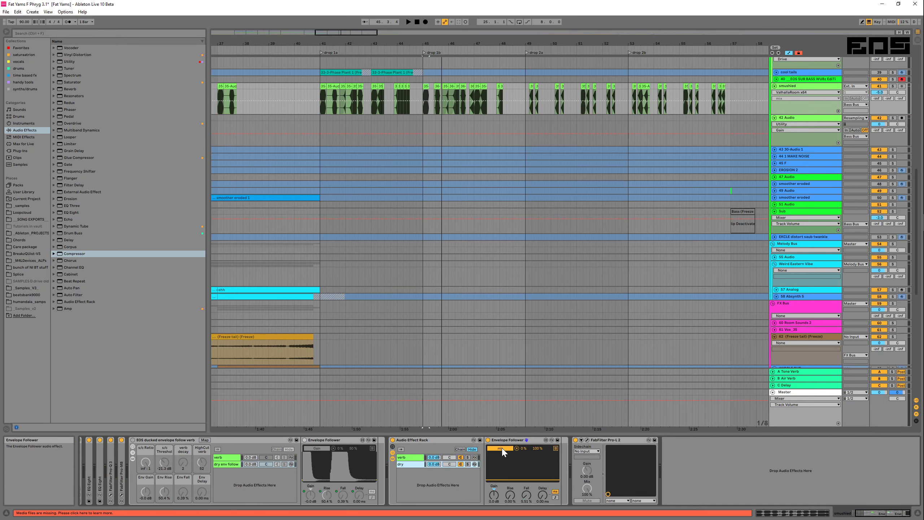
pyautogui.press('space')
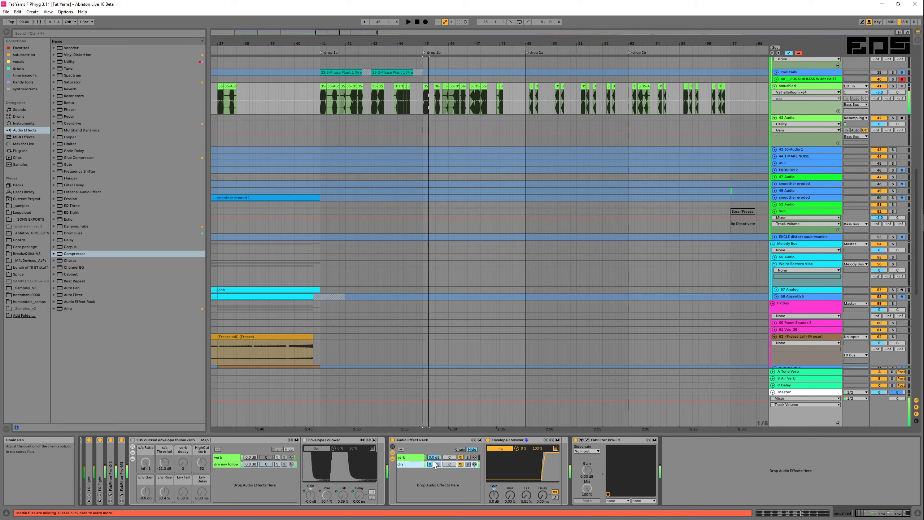
pyautogui.click(411, 458)
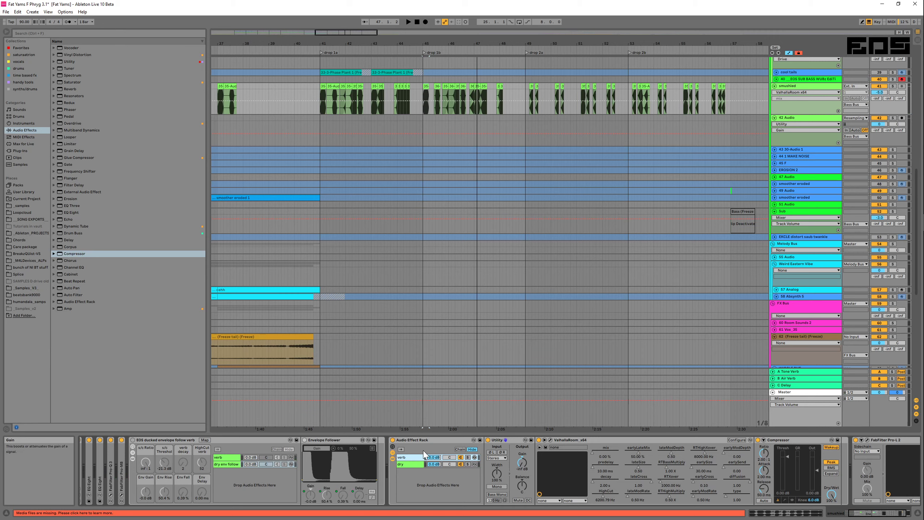
# Add the Utility Gain as a second Envelope Follower mapping target and play back the modulation
pyautogui.click(393, 446)
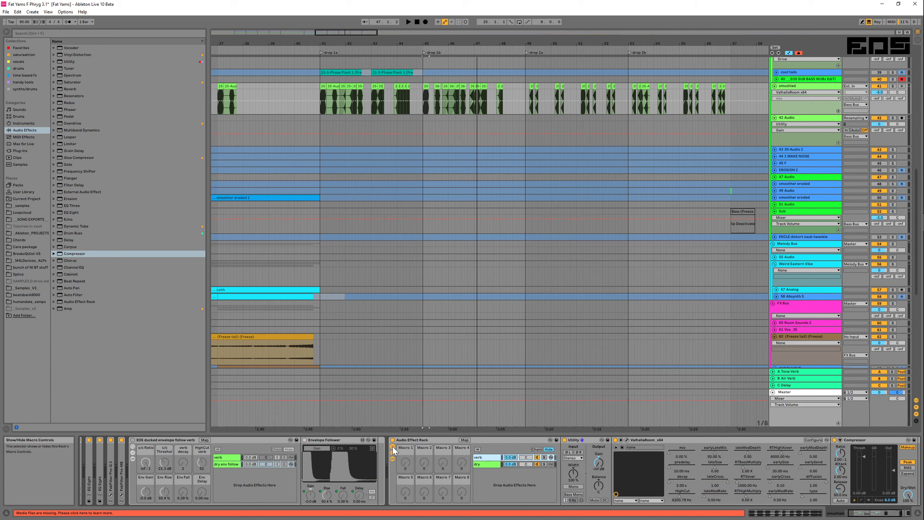
pyautogui.click(391, 452)
pyautogui.click(392, 452)
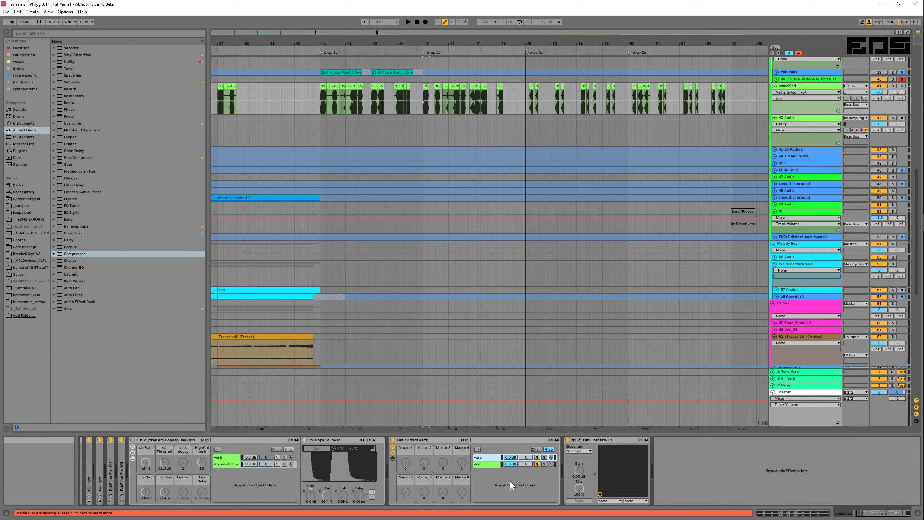
pyautogui.click(393, 446)
pyautogui.click(393, 446)
pyautogui.click(393, 458)
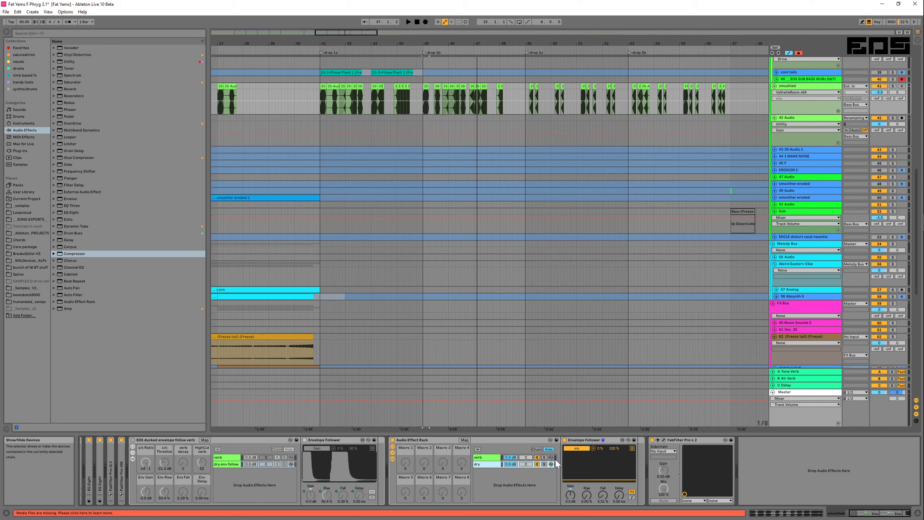
pyautogui.click(631, 447)
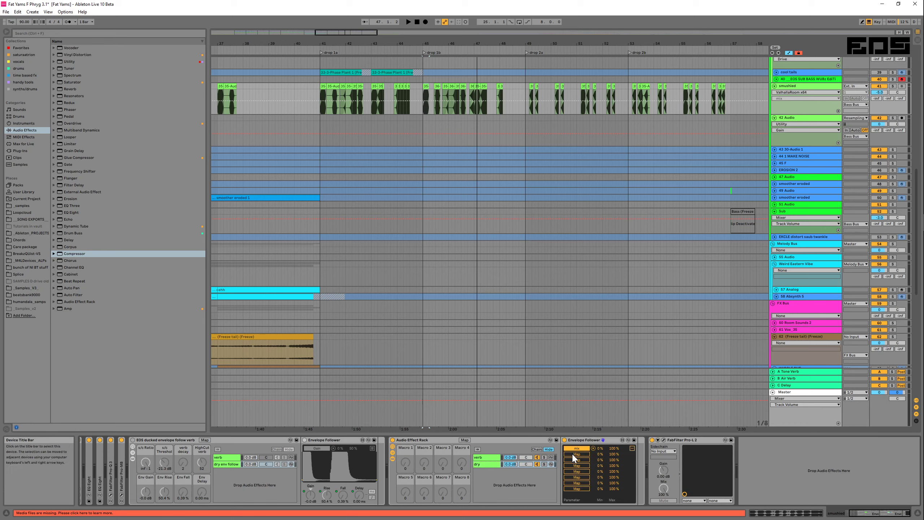
pyautogui.click(487, 464)
pyautogui.press('space')
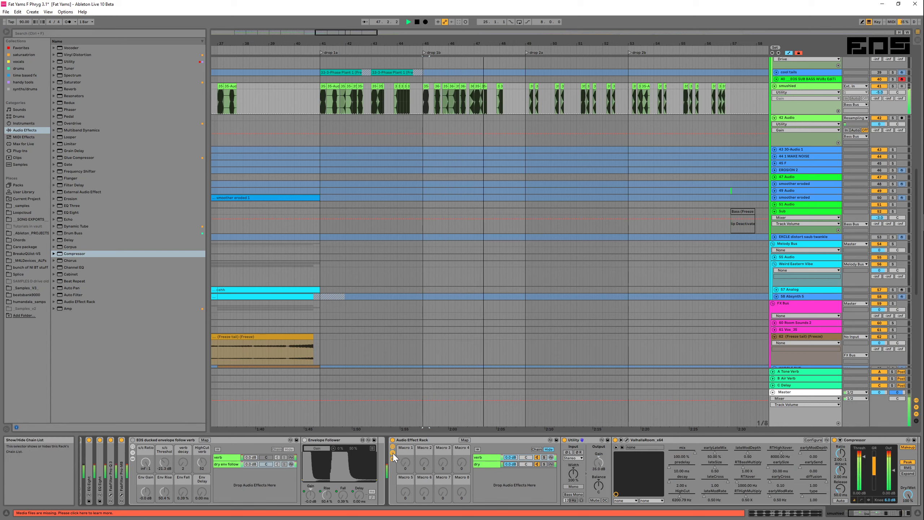
# Limit the Envelope Follower's Gain mapping maximum to 50% and collapse the mapping list
pyautogui.click(477, 464)
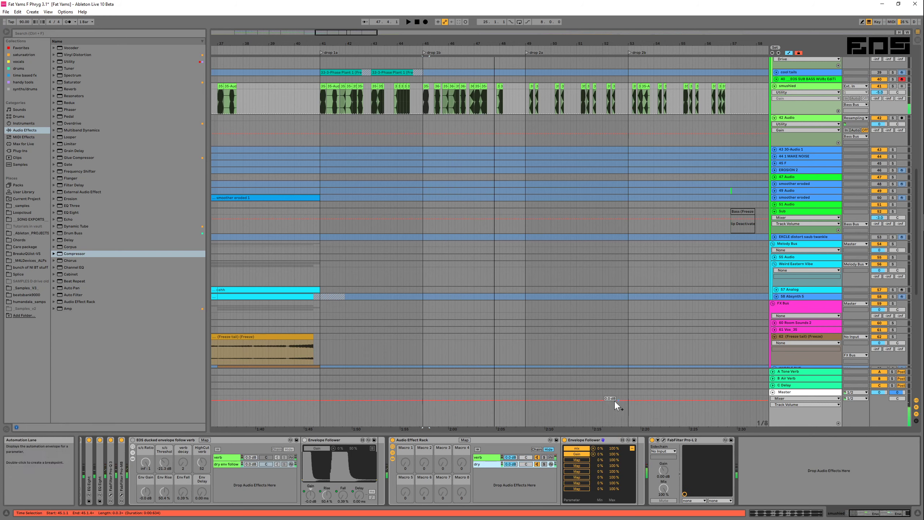
pyautogui.click(614, 454)
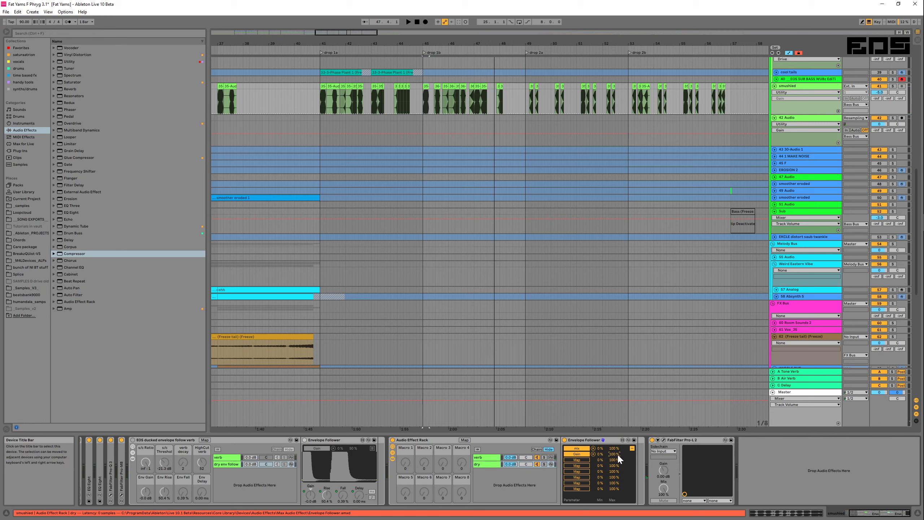
pyautogui.moveTo(618, 456); pyautogui.dragTo(619, 473)
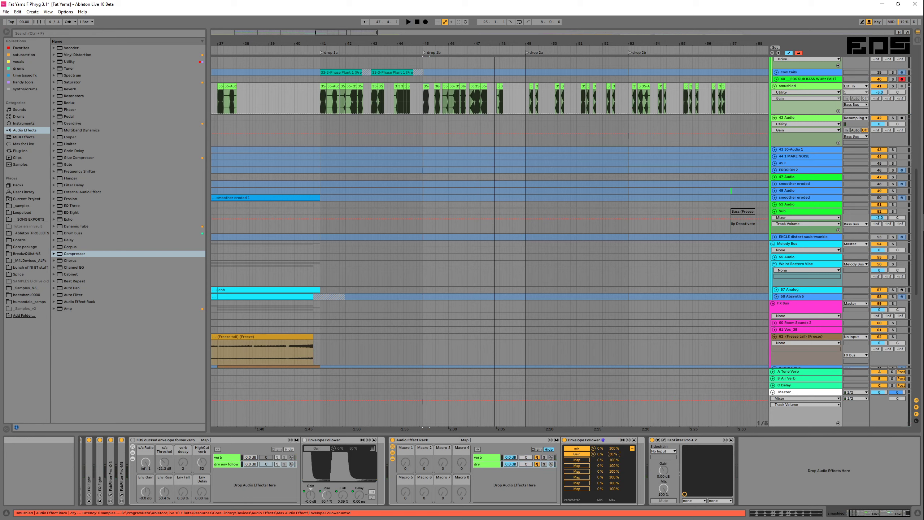
pyautogui.click(632, 448)
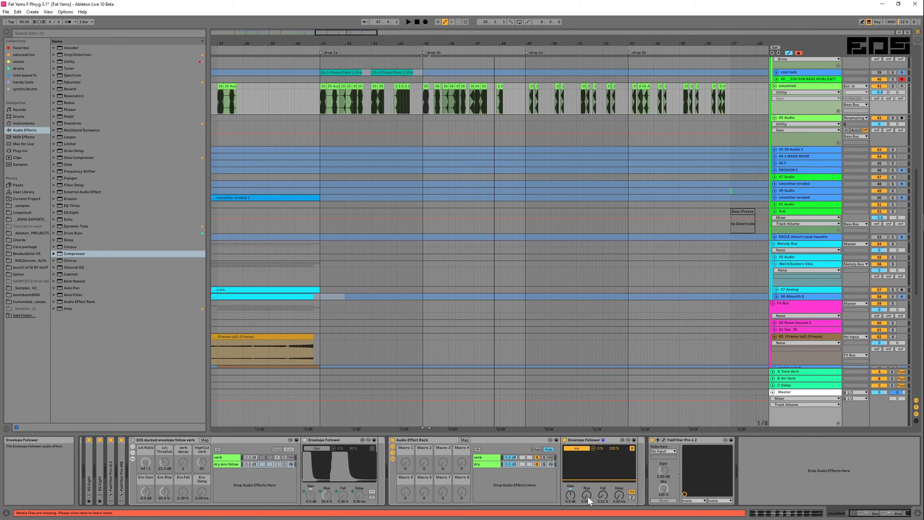
# Shorten the Envelope Follower's Rise to about 10 % while auditioning playback
pyautogui.moveTo(586, 494); pyautogui.dragTo(586, 489)
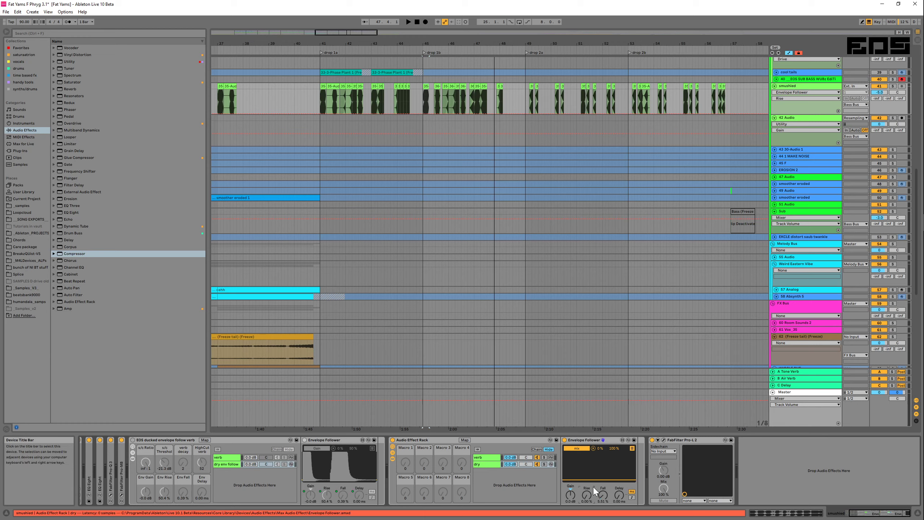
pyautogui.press('space')
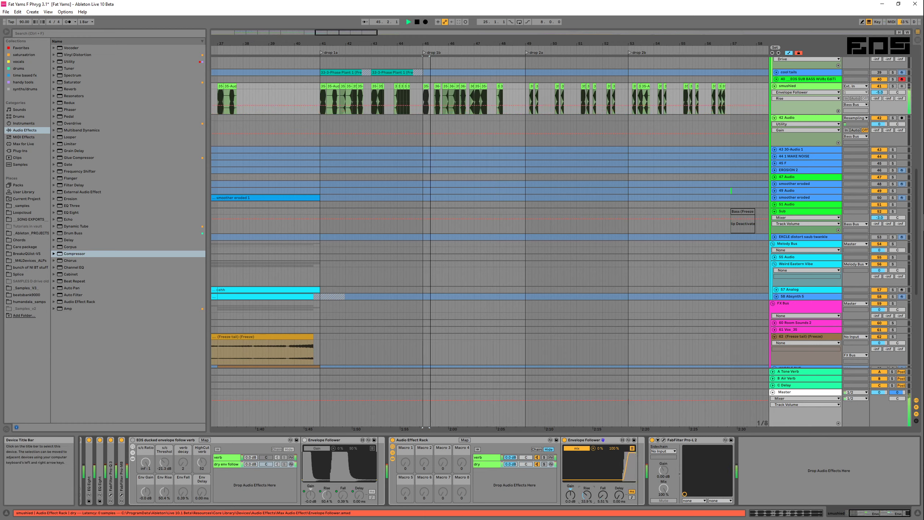
pyautogui.moveTo(586, 495); pyautogui.dragTo(584, 483)
# Set the Envelope Follower's Fall to about 57 % by ear, then display the verb chain's devices
pyautogui.click(604, 497)
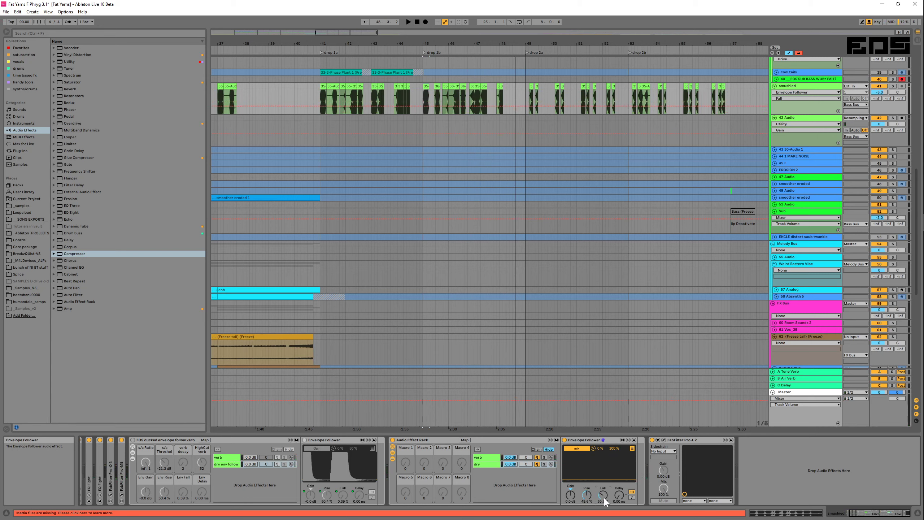
pyautogui.press('space')
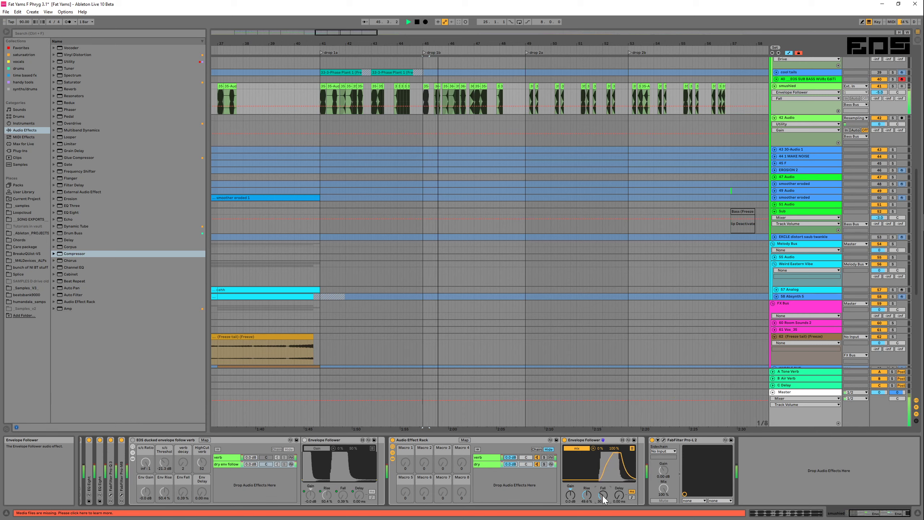
pyautogui.scroll(5, 603, 495)
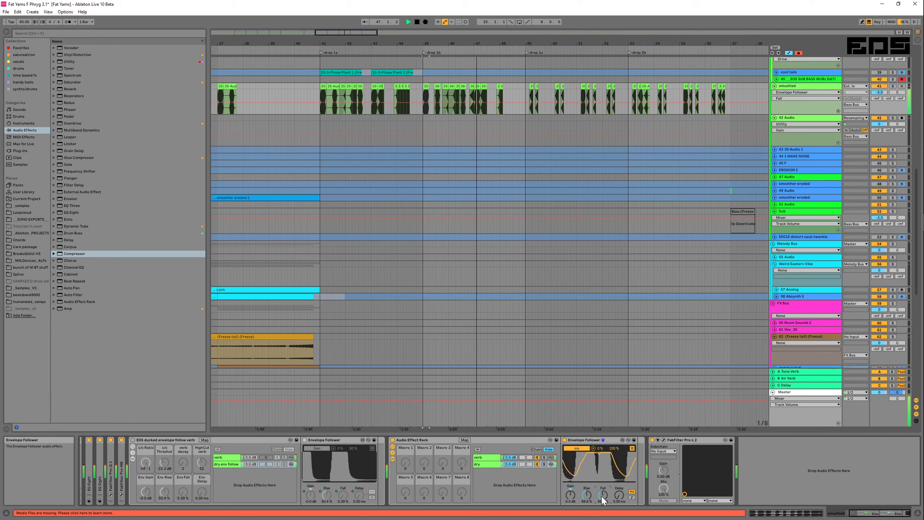
pyautogui.moveTo(602, 495); pyautogui.dragTo(602, 517)
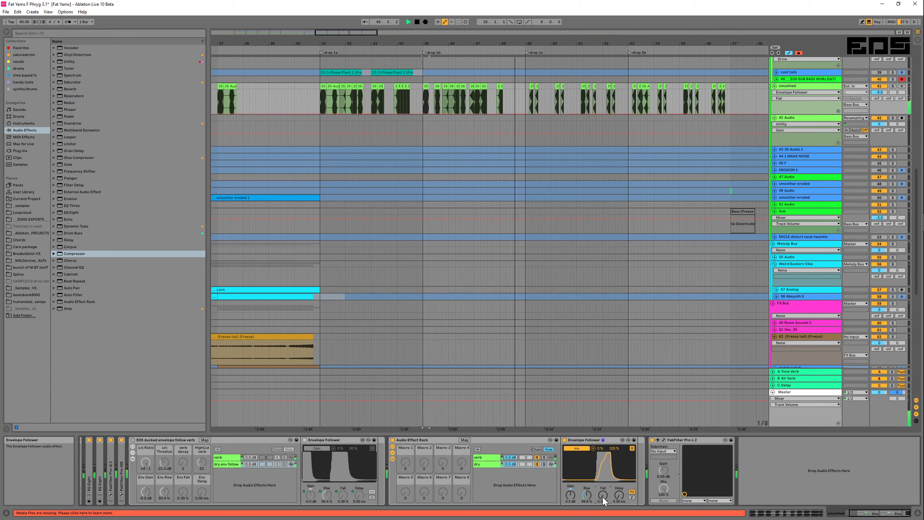
pyautogui.moveTo(601, 495); pyautogui.dragTo(601, 467)
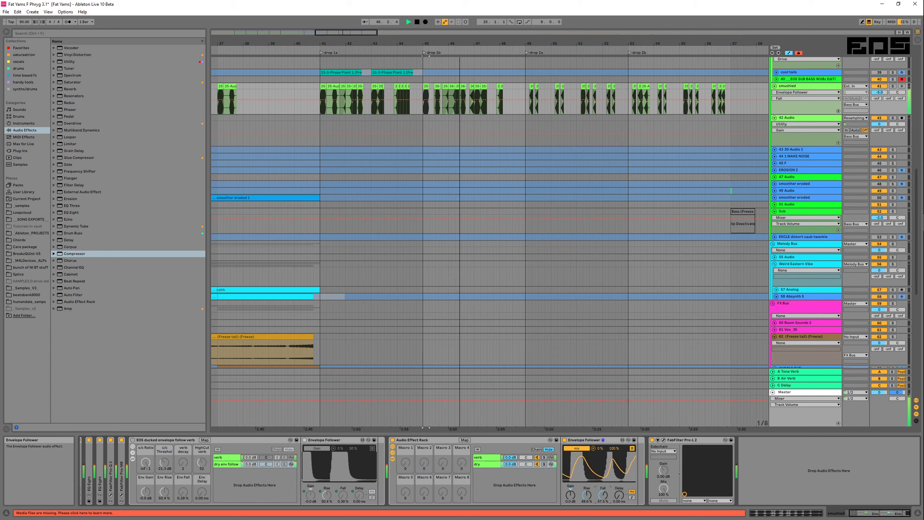
pyautogui.moveTo(603, 494); pyautogui.dragTo(601, 502)
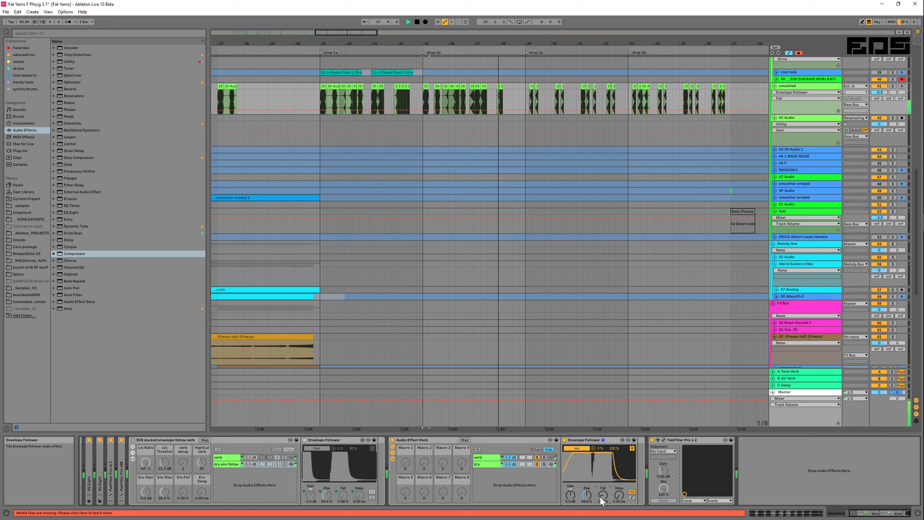
pyautogui.press('space')
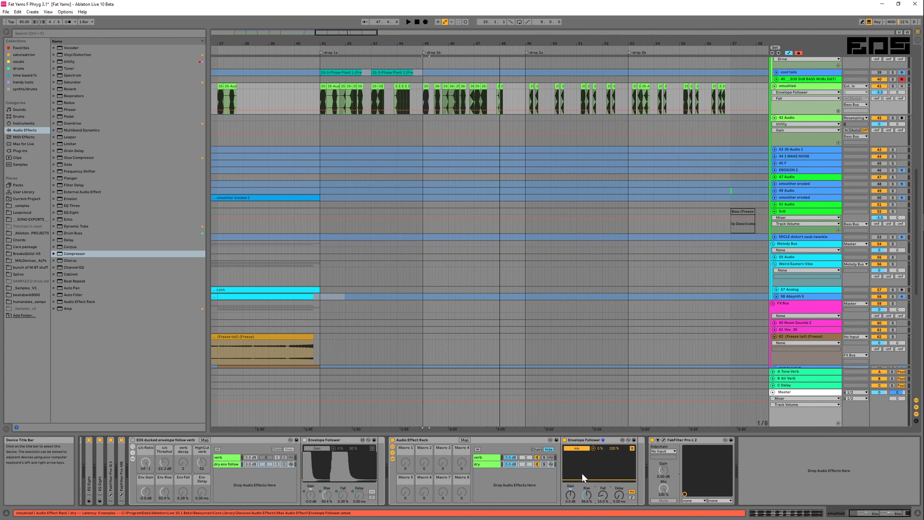
pyautogui.click(493, 459)
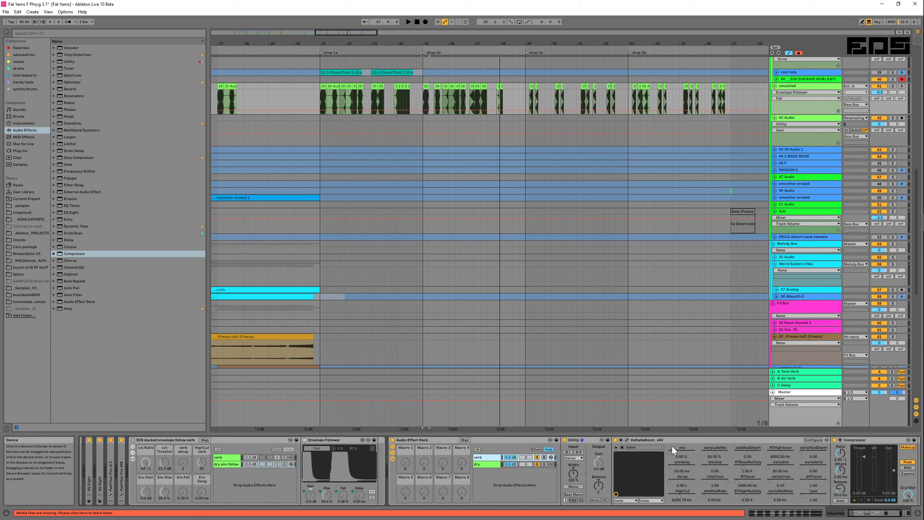
# Audition the dry chain's devices during playback, then return to the verb chain
pyautogui.click(488, 465)
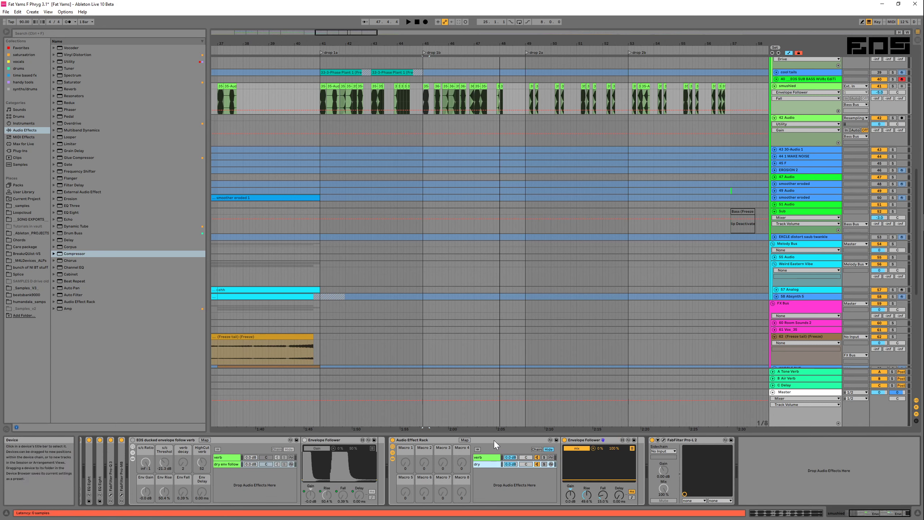
pyautogui.press('space')
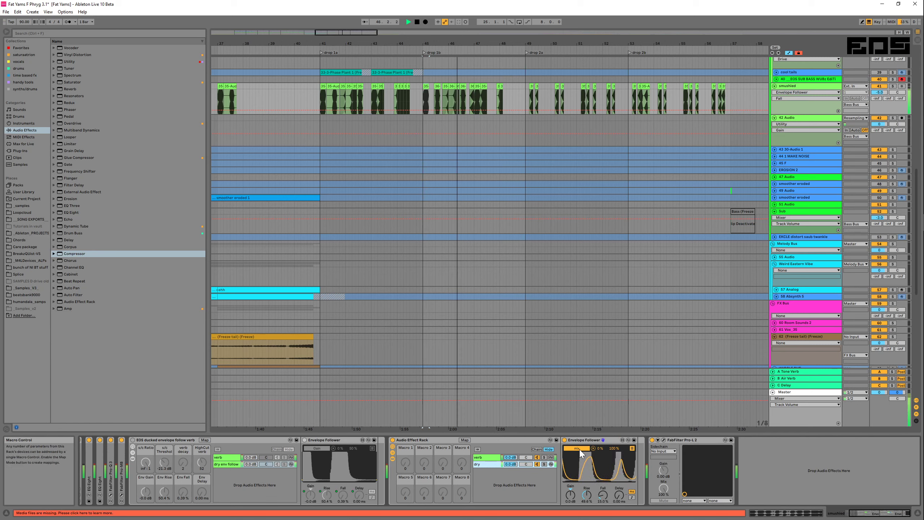
pyautogui.press('space')
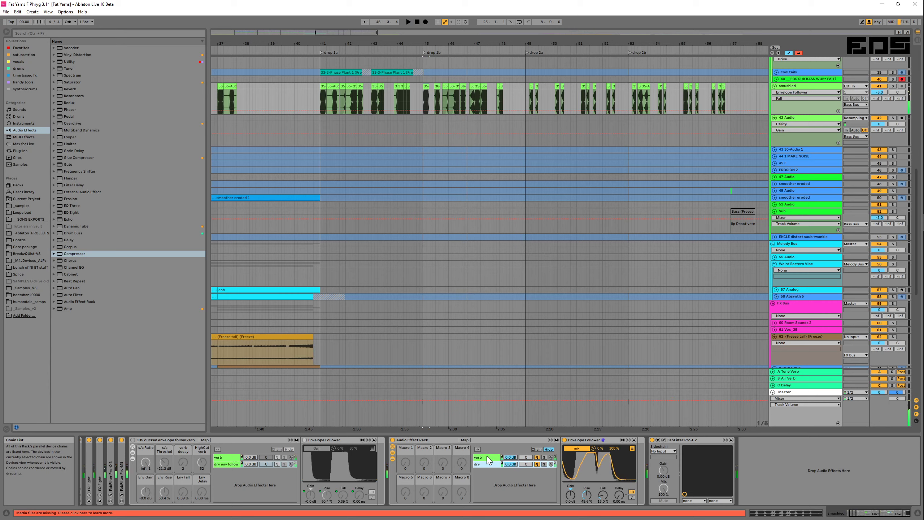
pyautogui.click(487, 458)
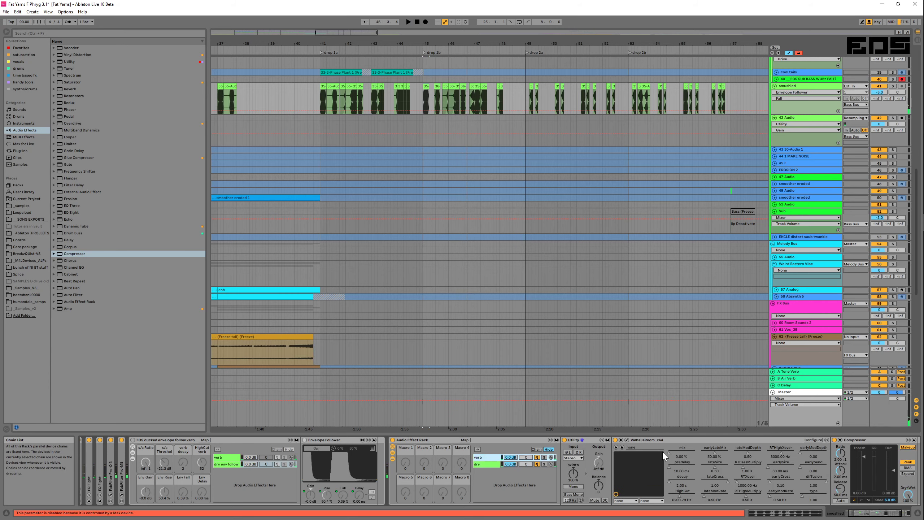
# Enable the Compressor's sidechain with Audio From set to smushied, tapped inside its rack
pyautogui.click(840, 440)
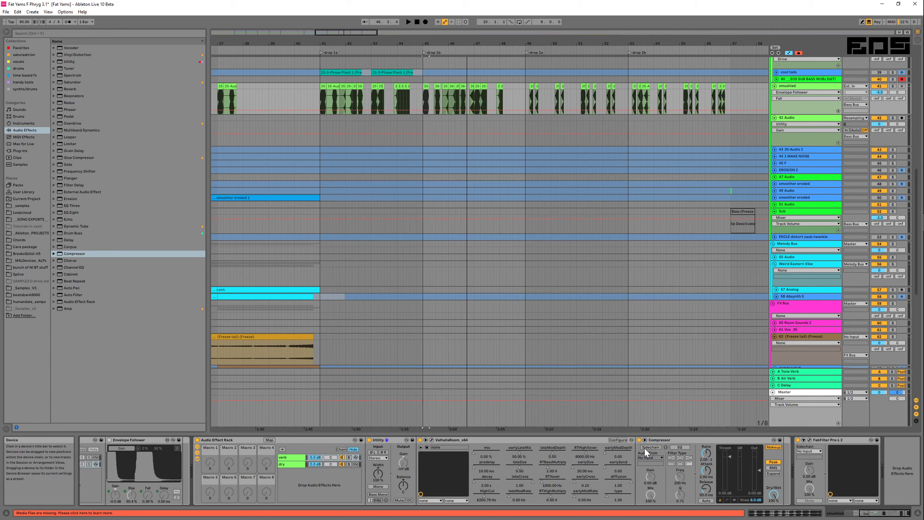
pyautogui.click(650, 458)
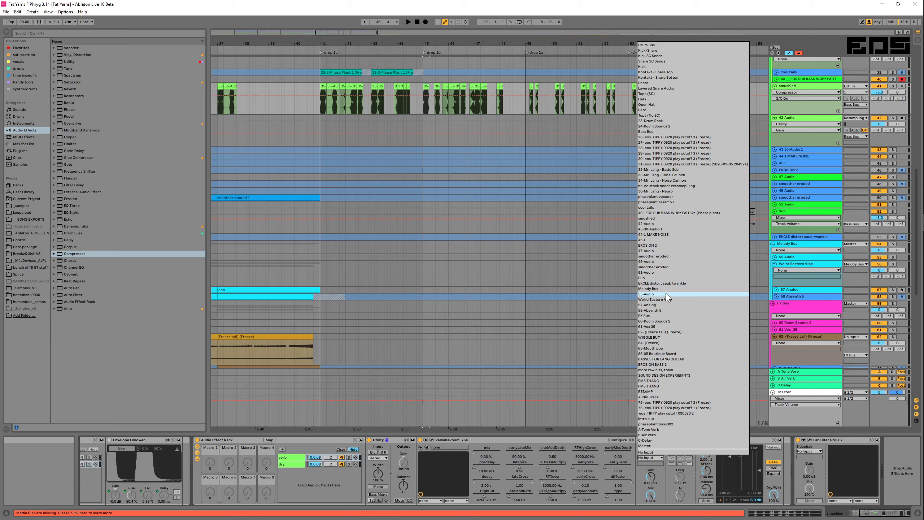
pyautogui.click(651, 218)
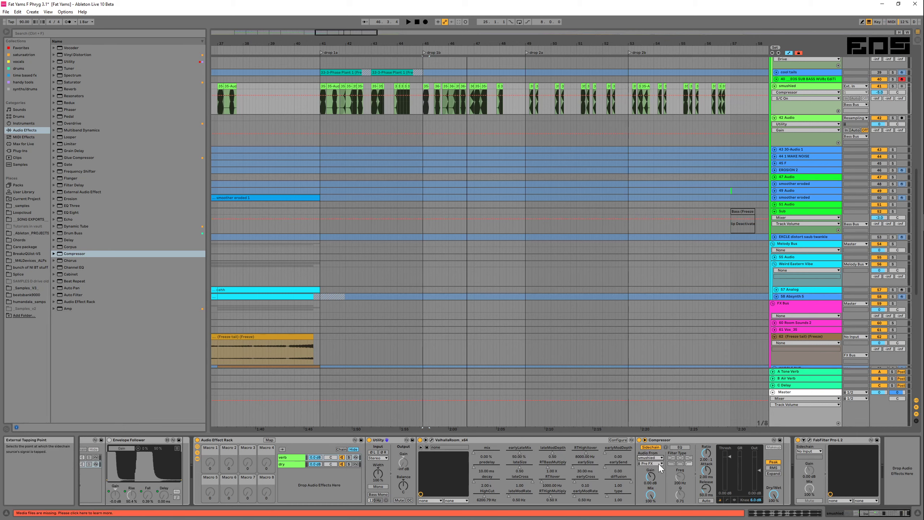
pyautogui.click(657, 462)
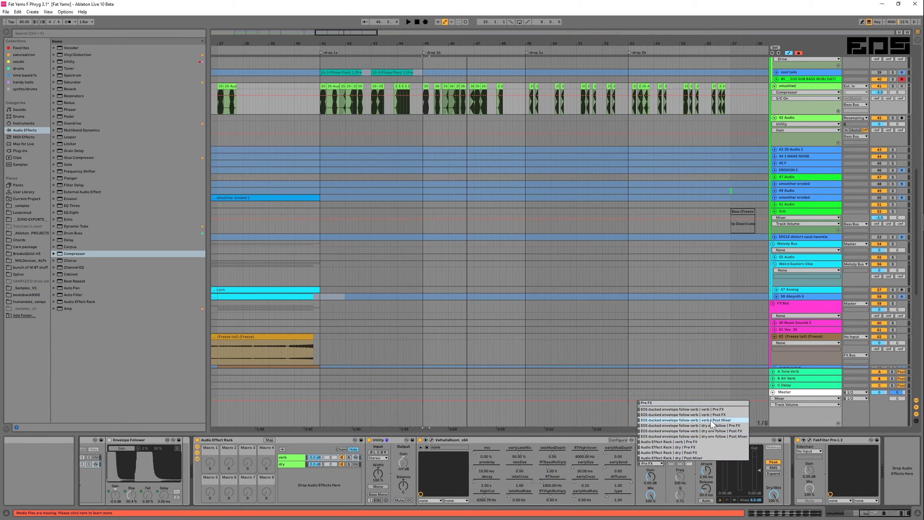
pyautogui.click(696, 453)
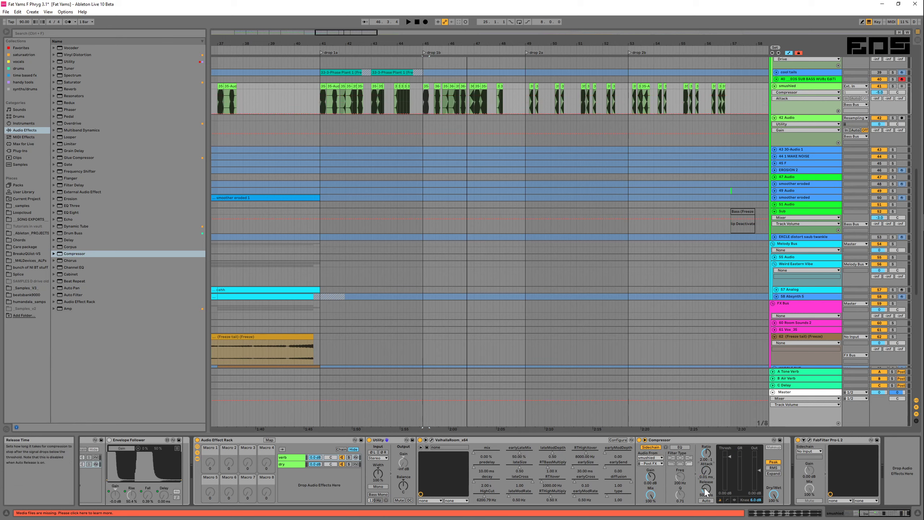
# Set the sidechained Compressor to -14.5 dB threshold and inf : 1 ratio, listening during playback
pyautogui.press('space')
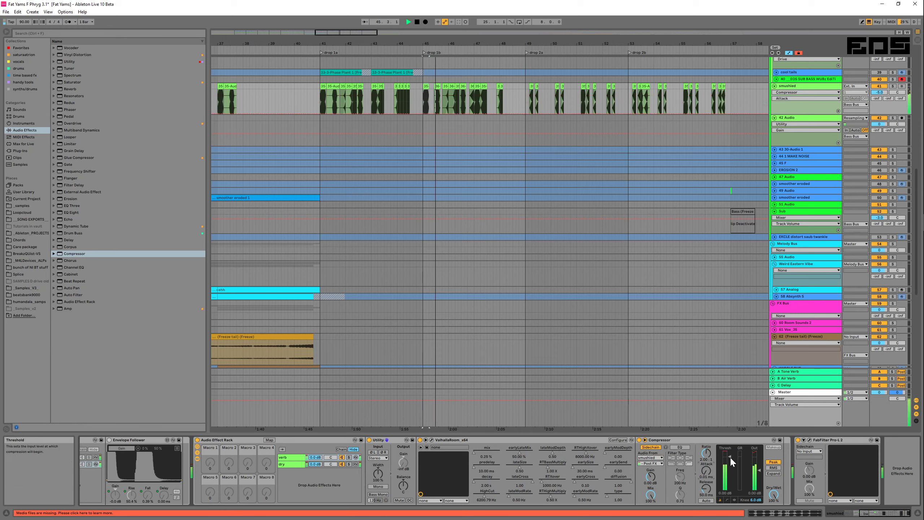
pyautogui.moveTo(729, 458); pyautogui.dragTo(730, 472)
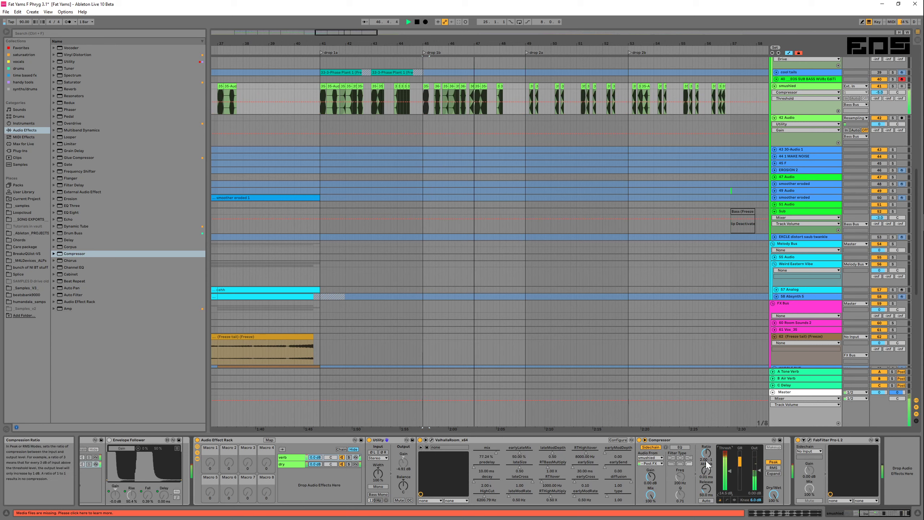
pyautogui.moveTo(707, 459); pyautogui.dragTo(707, 455)
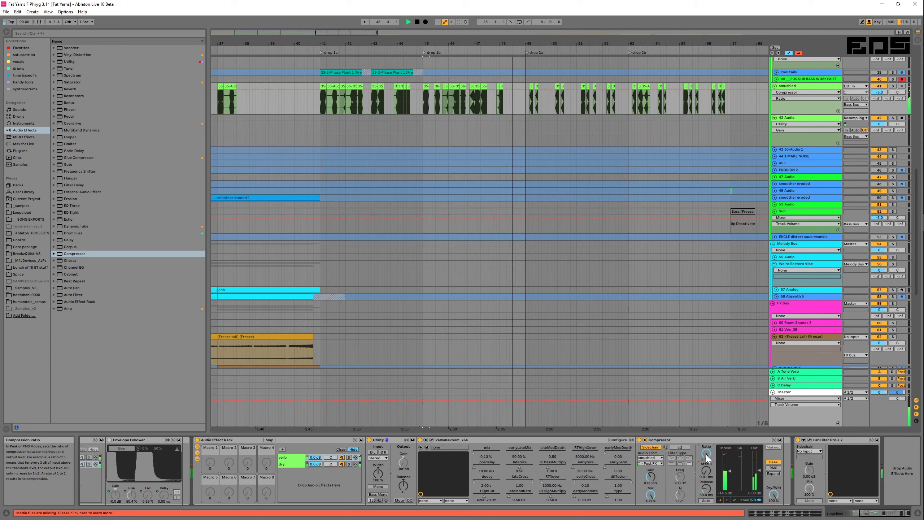
pyautogui.press('space')
pyautogui.press('space')
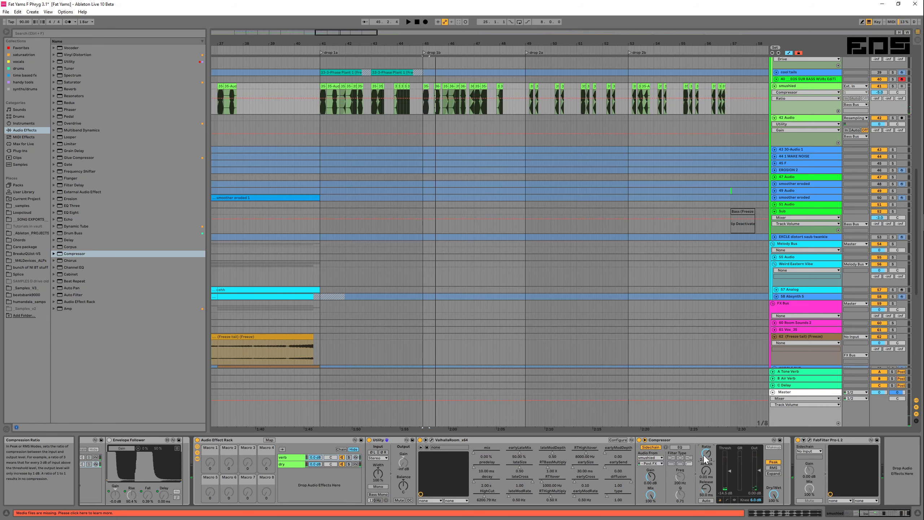
pyautogui.moveTo(703, 455); pyautogui.dragTo(703, 418)
pyautogui.press('space')
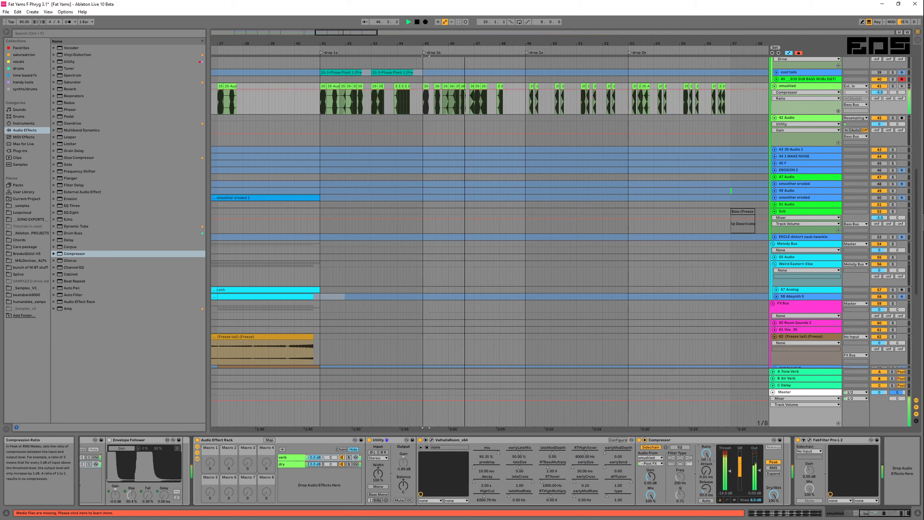
pyautogui.press('space')
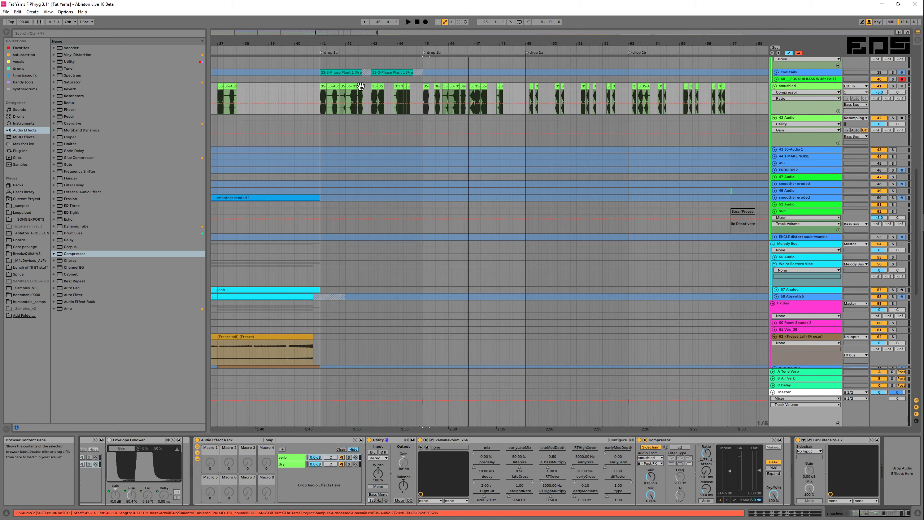
# Add a Random LFO with 100 % Smooth after the Compressor, mapped to its Ratio
pyautogui.click(22, 144)
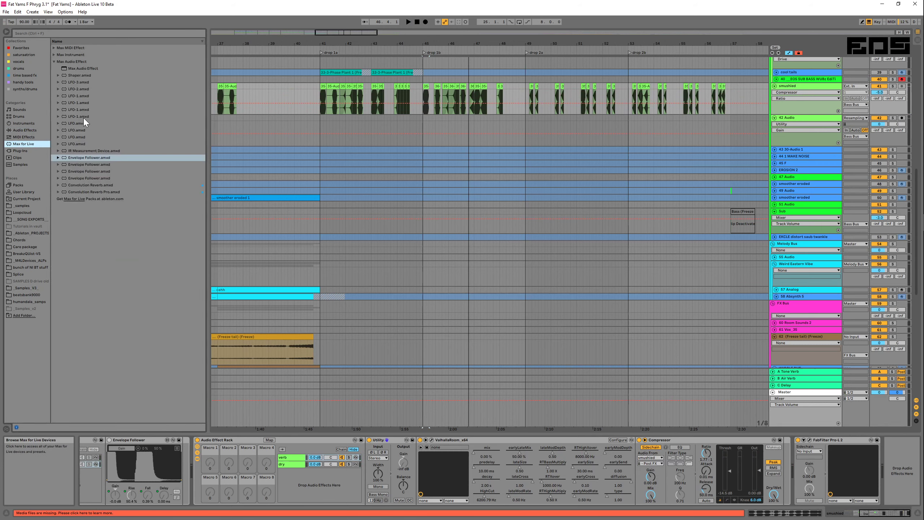
pyautogui.click(77, 123)
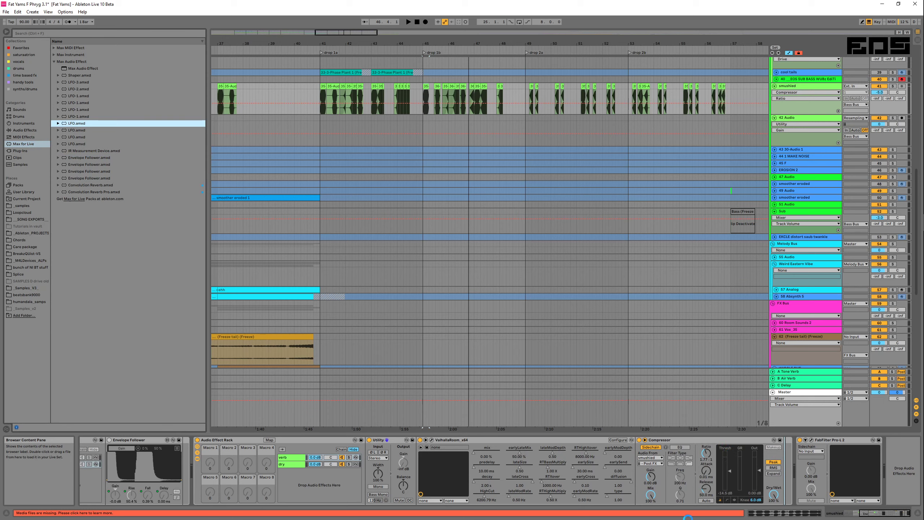
pyautogui.moveTo(687, 516); pyautogui.dragTo(849, 473)
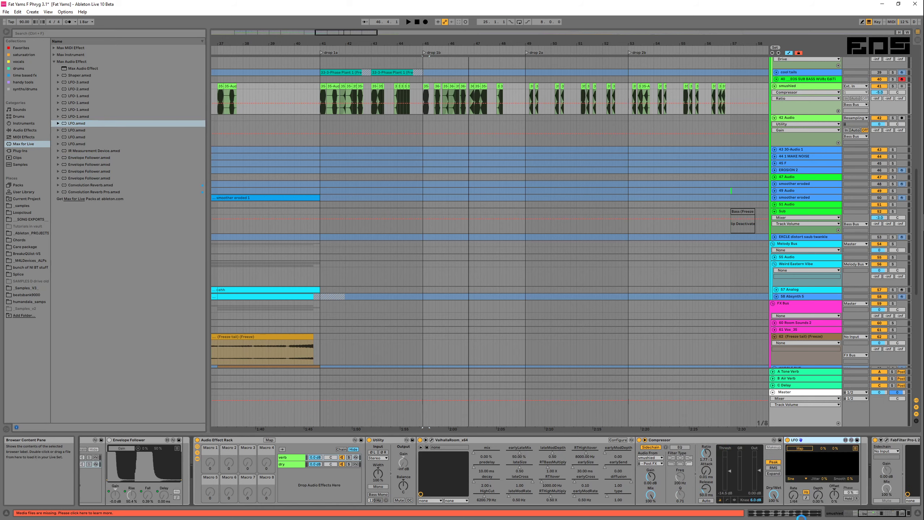
pyautogui.click(798, 479)
pyautogui.click(795, 466)
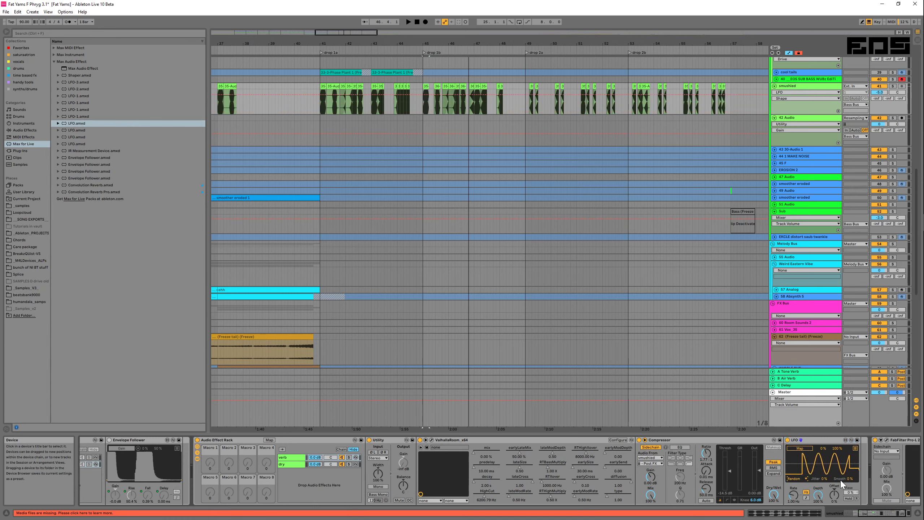
pyautogui.moveTo(841, 479); pyautogui.dragTo(841, 455)
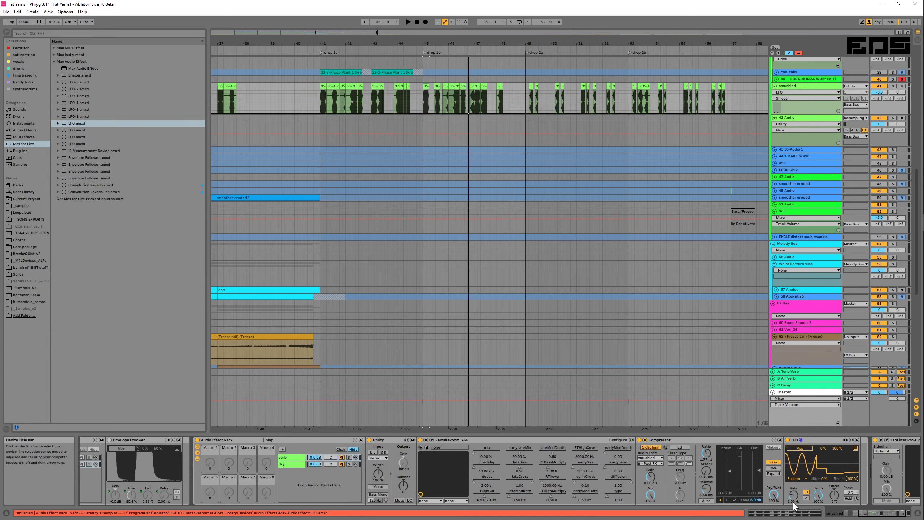
pyautogui.click(706, 455)
pyautogui.press('space')
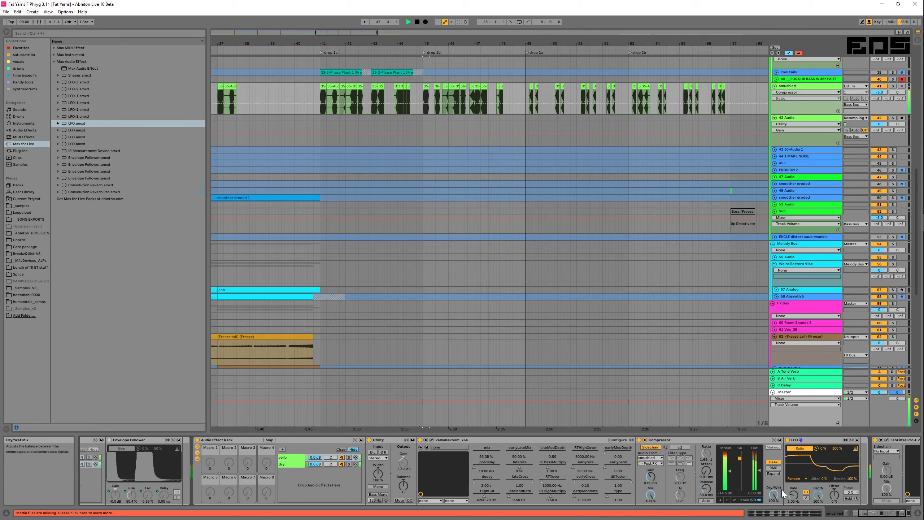
# Arm the 42 Audio track for recording with its input left on Resampling
pyautogui.press('space')
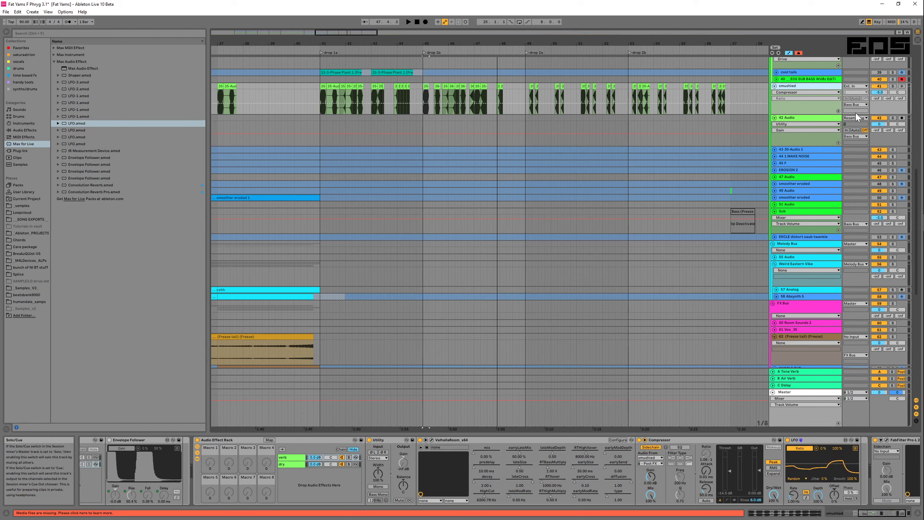
pyautogui.moveTo(833, 120); pyautogui.dragTo(707, 105)
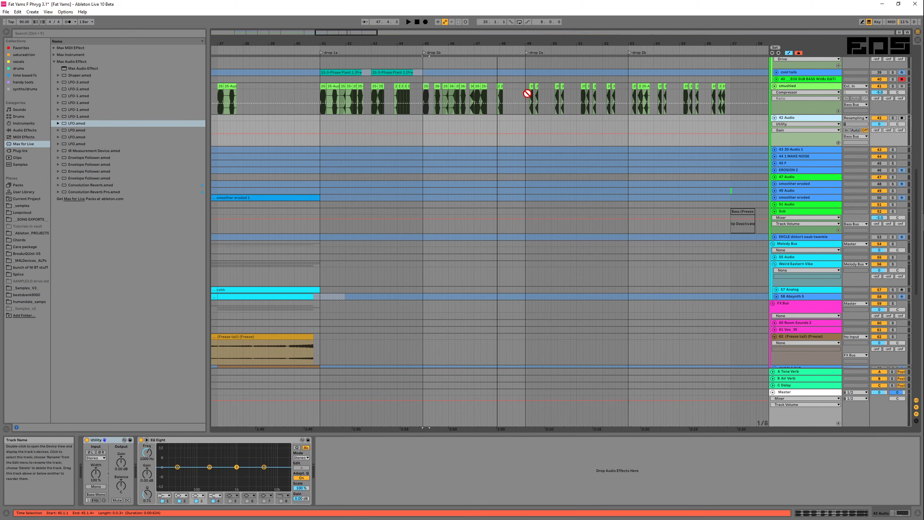
pyautogui.click(853, 117)
pyautogui.click(820, 122)
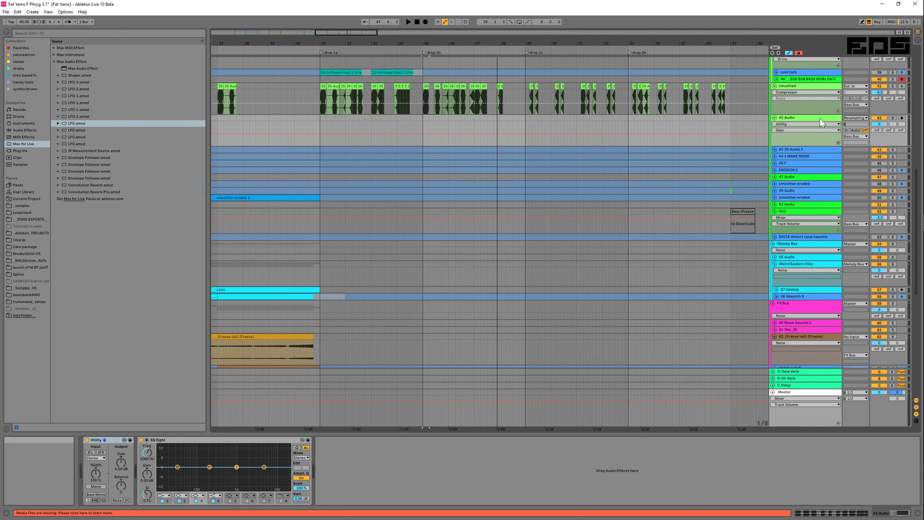
pyautogui.click(902, 118)
# Solo smushied and record its resampled output into 42 Audio from bar 41
pyautogui.click(893, 85)
pyautogui.click(320, 117)
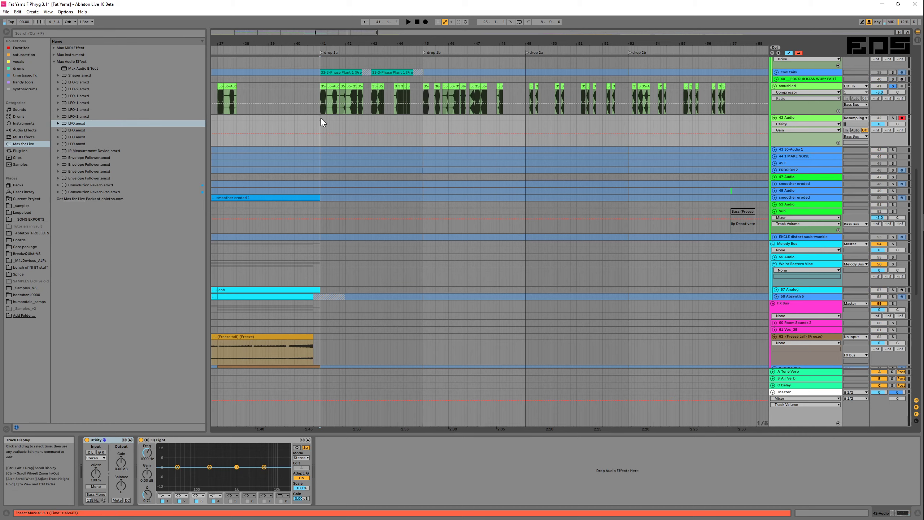
pyautogui.click(425, 22)
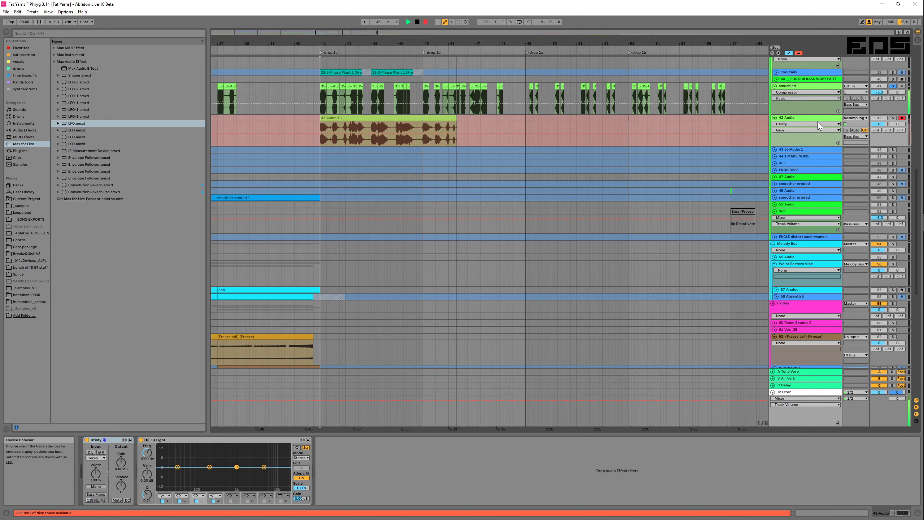
# Raise the LFO's minimum Ratio range to about 44 % and re-record 42 Audio from bar 41
pyautogui.press('space')
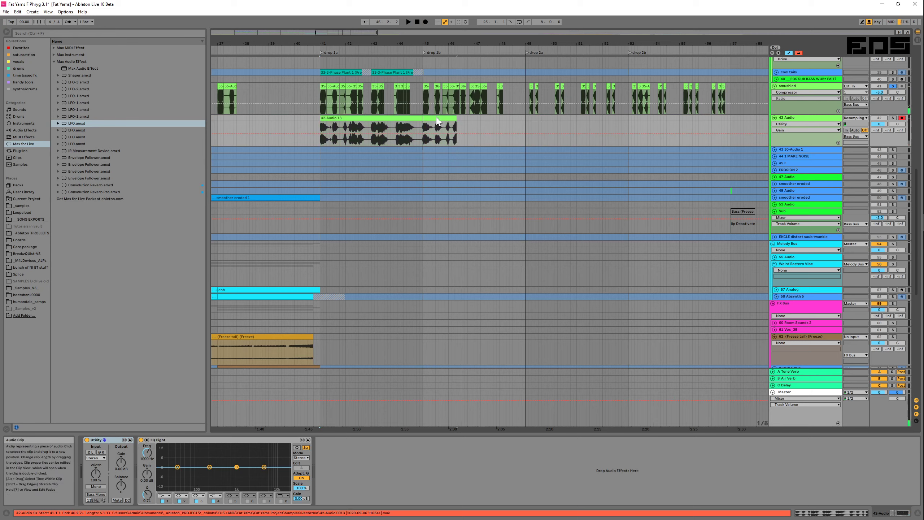
pyautogui.click(795, 87)
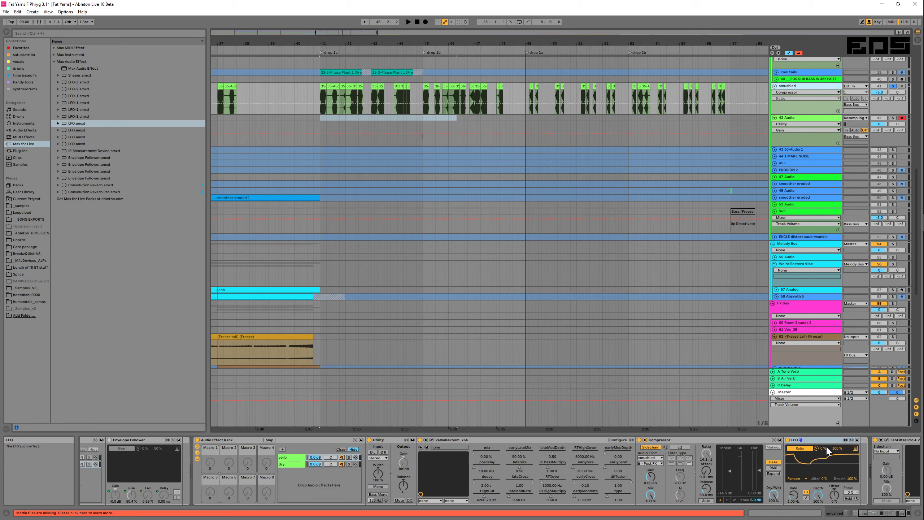
pyautogui.moveTo(826, 448); pyautogui.dragTo(826, 436)
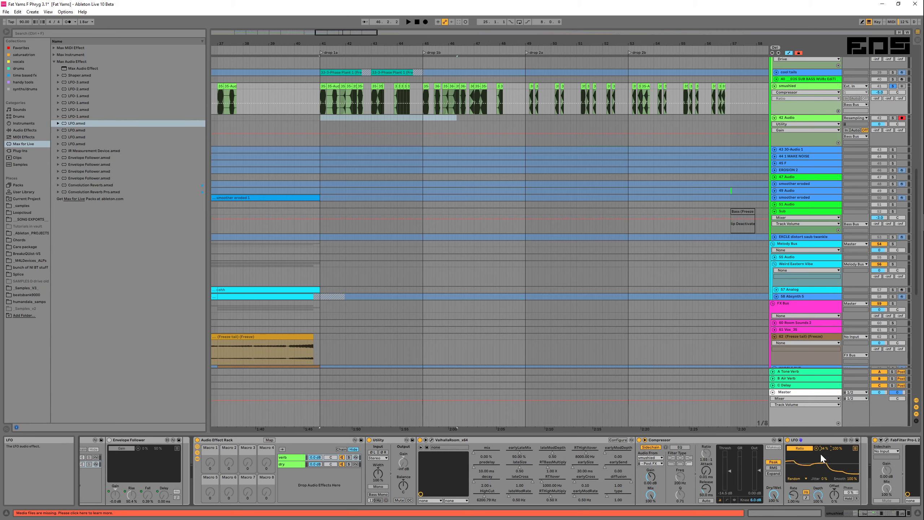
pyautogui.moveTo(821, 448); pyautogui.dragTo(822, 444)
pyautogui.moveTo(819, 444); pyautogui.dragTo(821, 450)
pyautogui.click(322, 116)
pyautogui.click(425, 22)
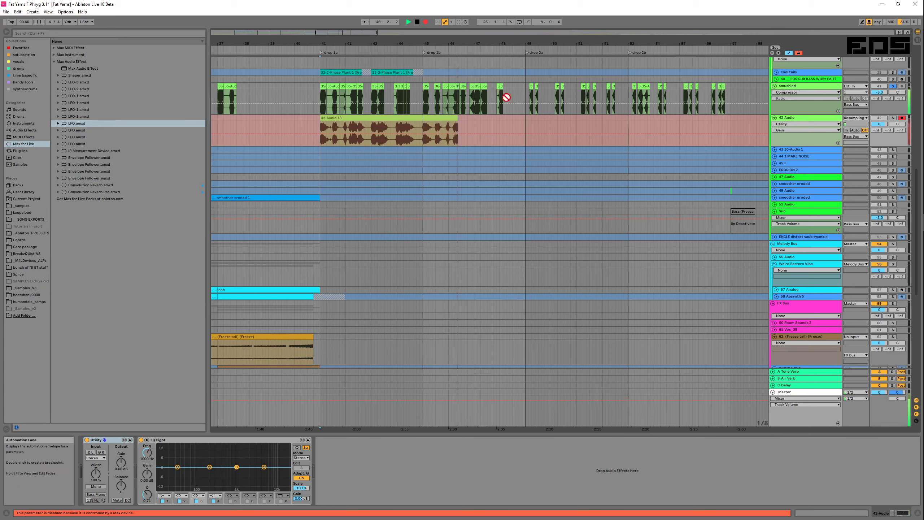
# Stop the recording once the take passes drop 2a, and select the 42 Audio track
pyautogui.moveTo(920, 144)
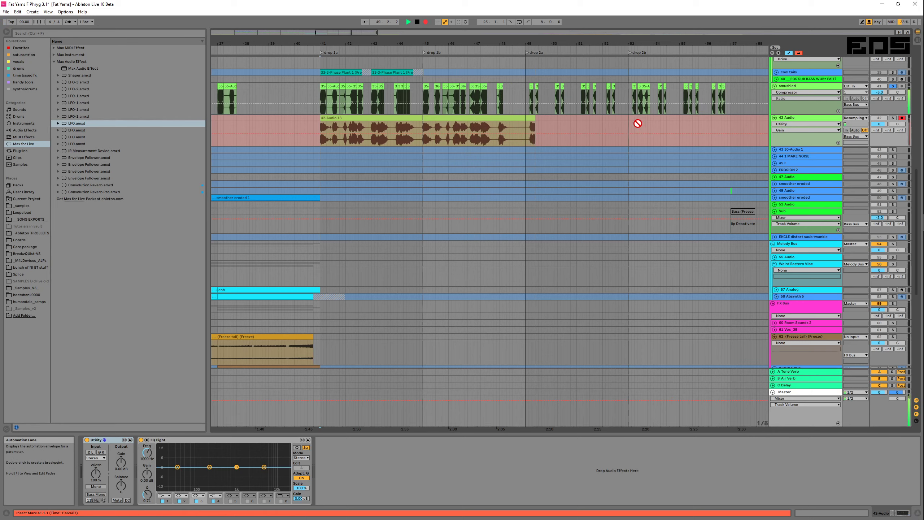
pyautogui.press('space')
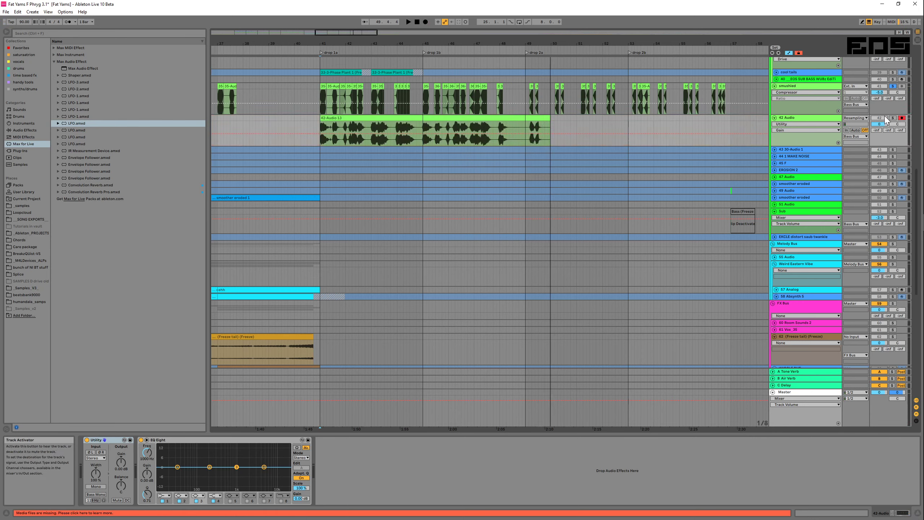
pyautogui.click(801, 113)
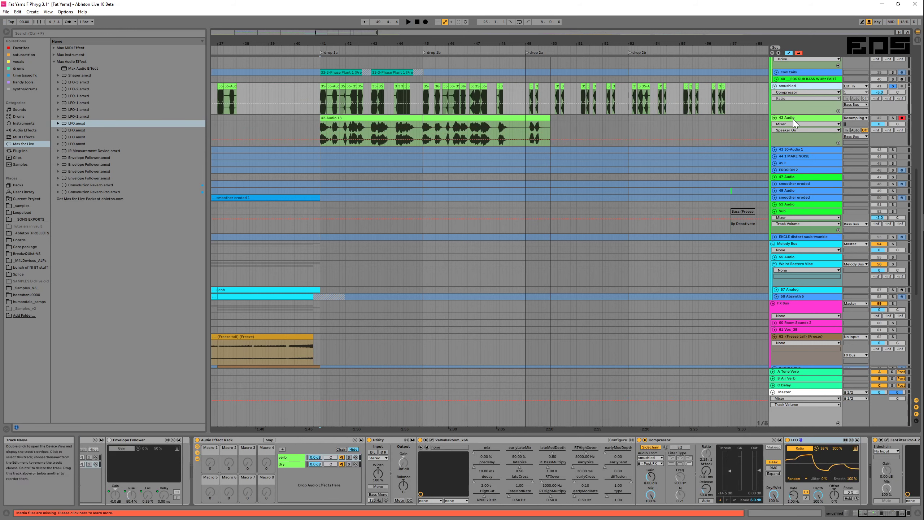
pyautogui.click(769, 125)
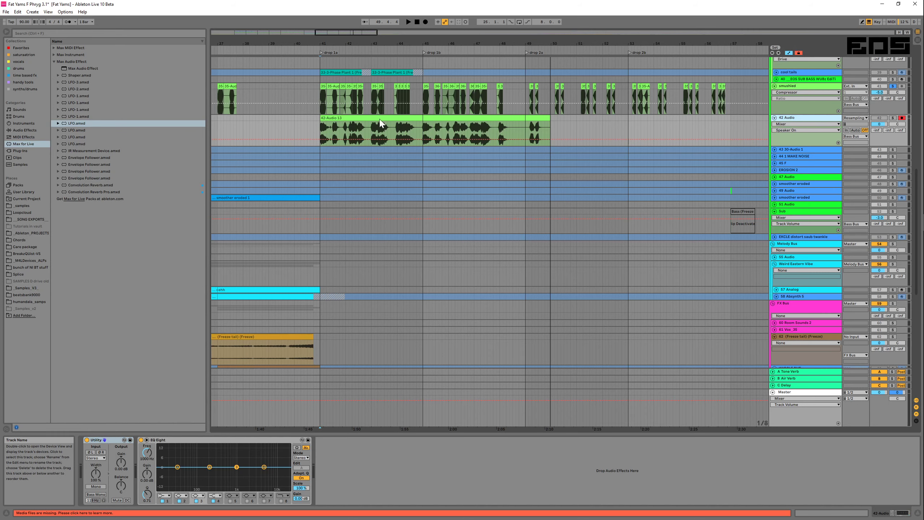
# Duplicate the 42 Audio track with Ctrl+D and trim its clip start to 41.3.3
pyautogui.hotkey('ctrl', 'd')
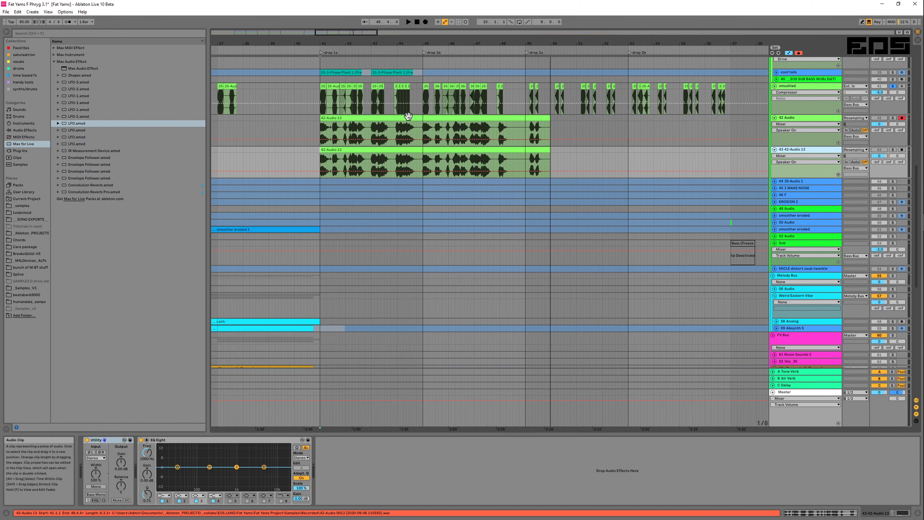
pyautogui.click(344, 118)
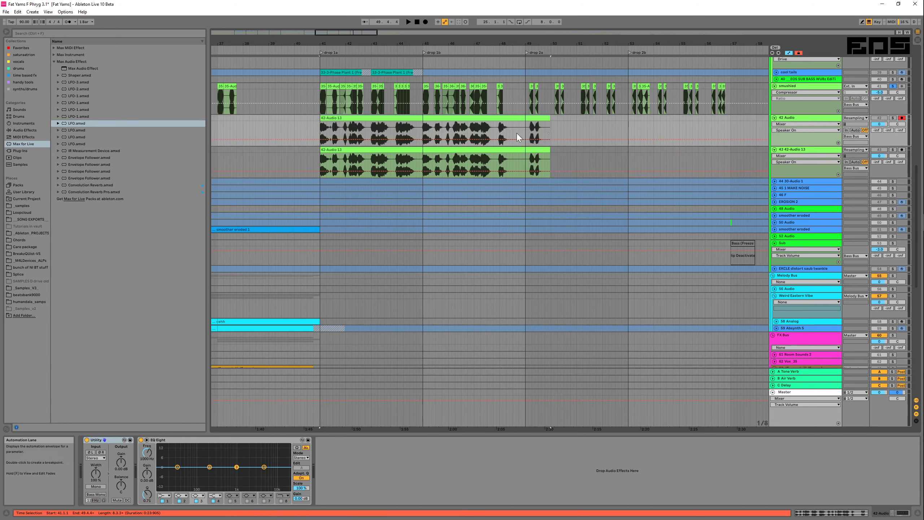
pyautogui.moveTo(322, 118); pyautogui.dragTo(336, 118)
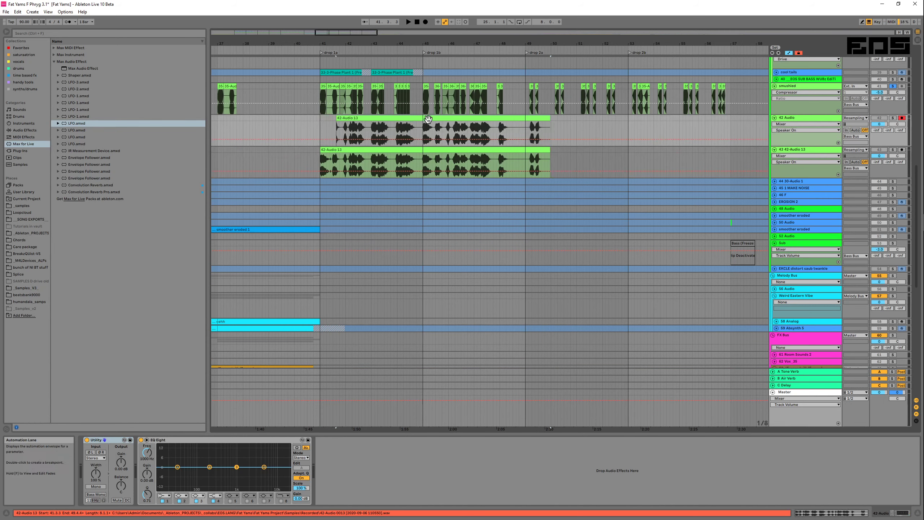